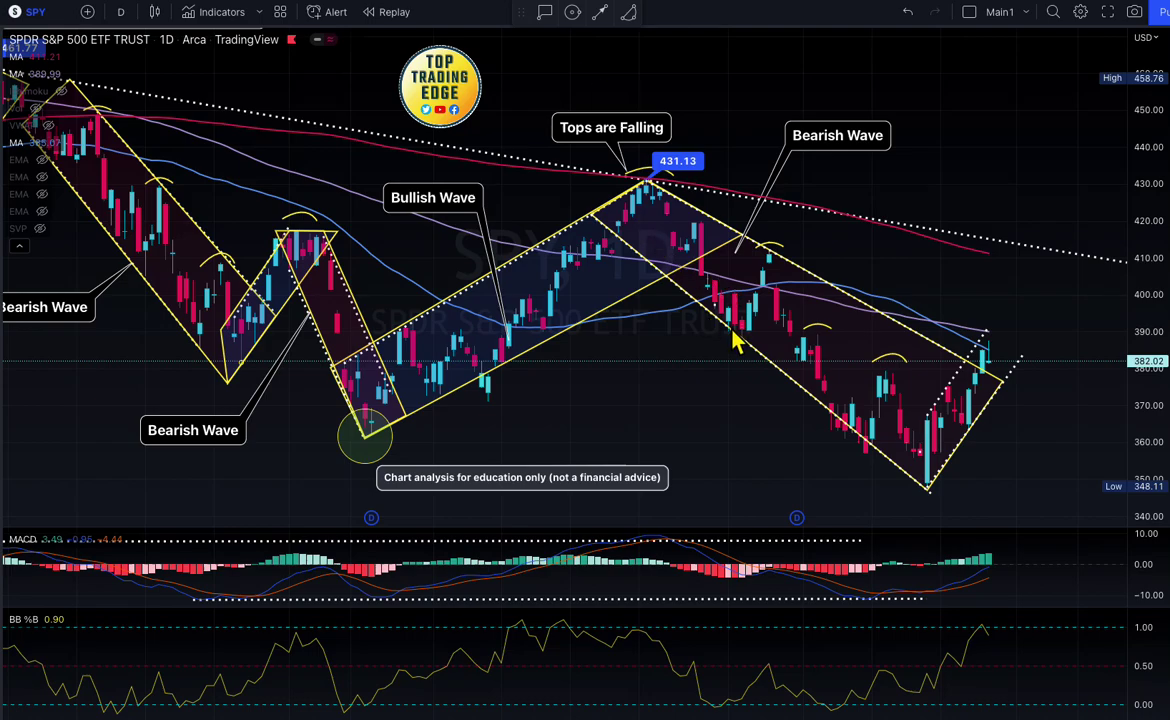
Step: Zoom the daily SPY chart in on the latest candles and the rising wedge at the right
scroll(757, 386, "down", 2)
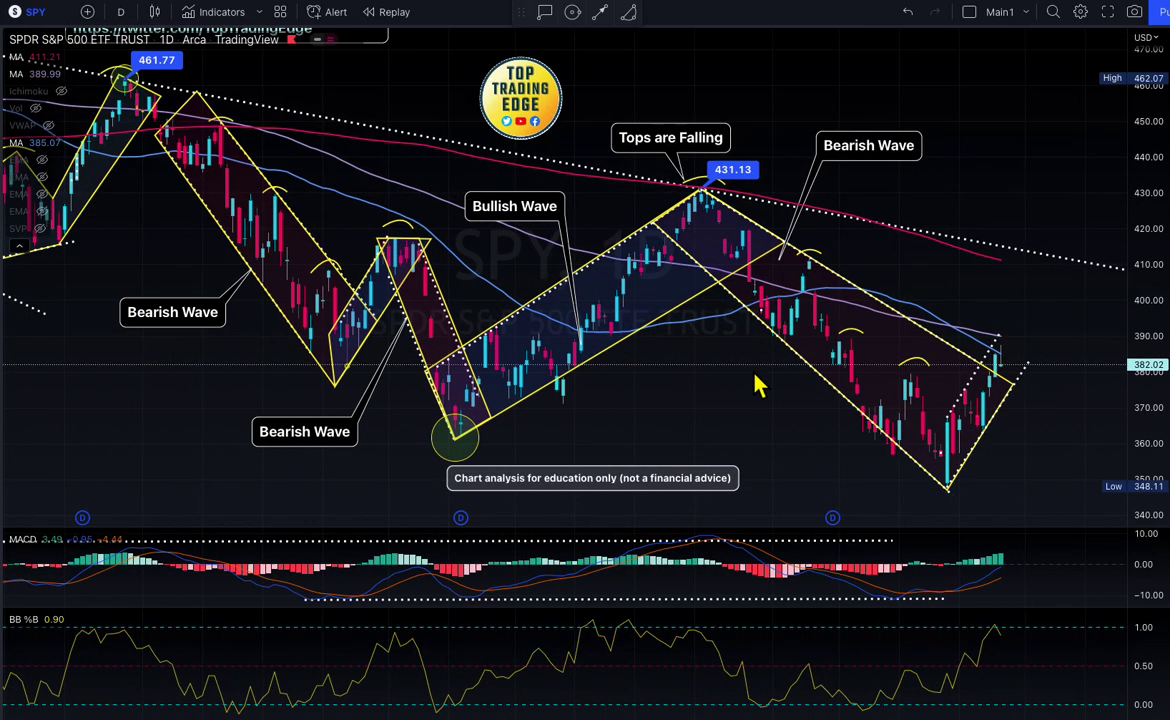
scroll(815, 380, "up", 3)
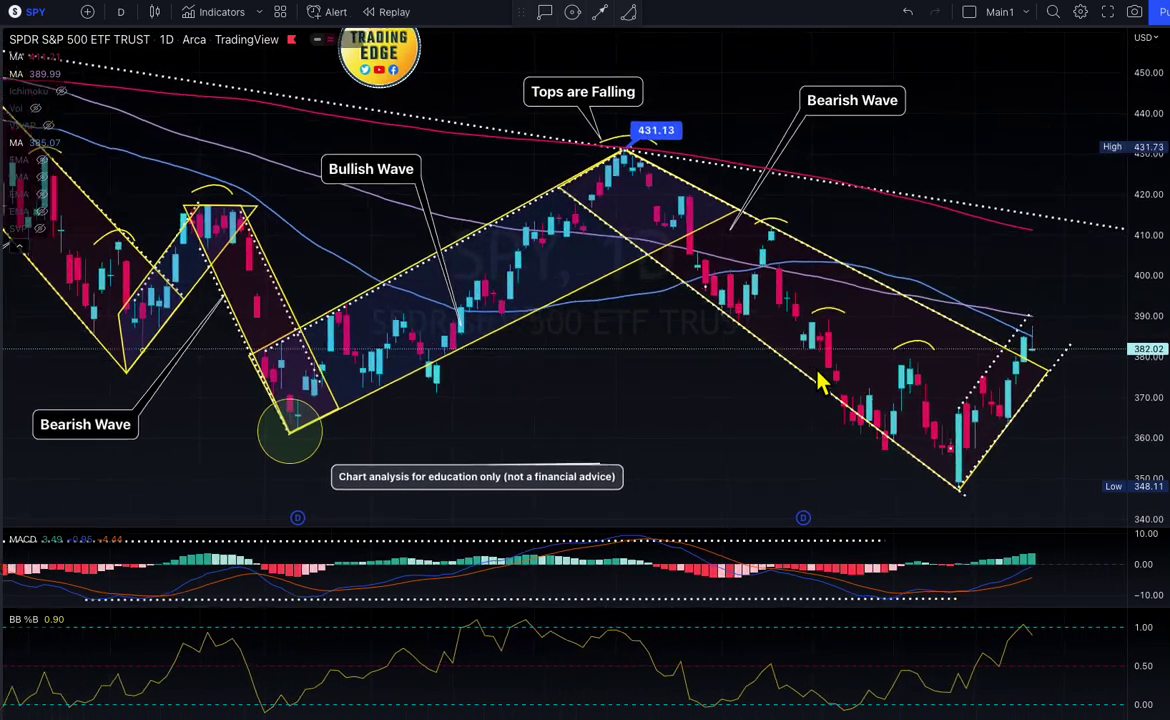
scroll(1040, 386, "up", 5)
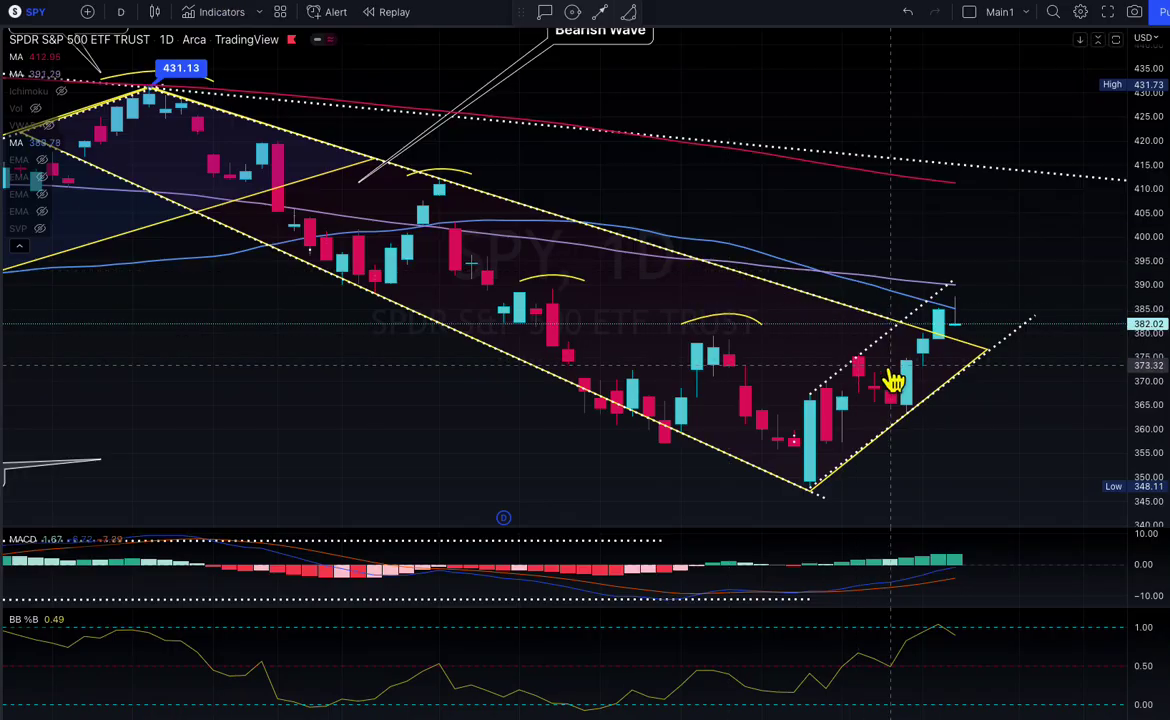
scroll(890, 397, "down", 3)
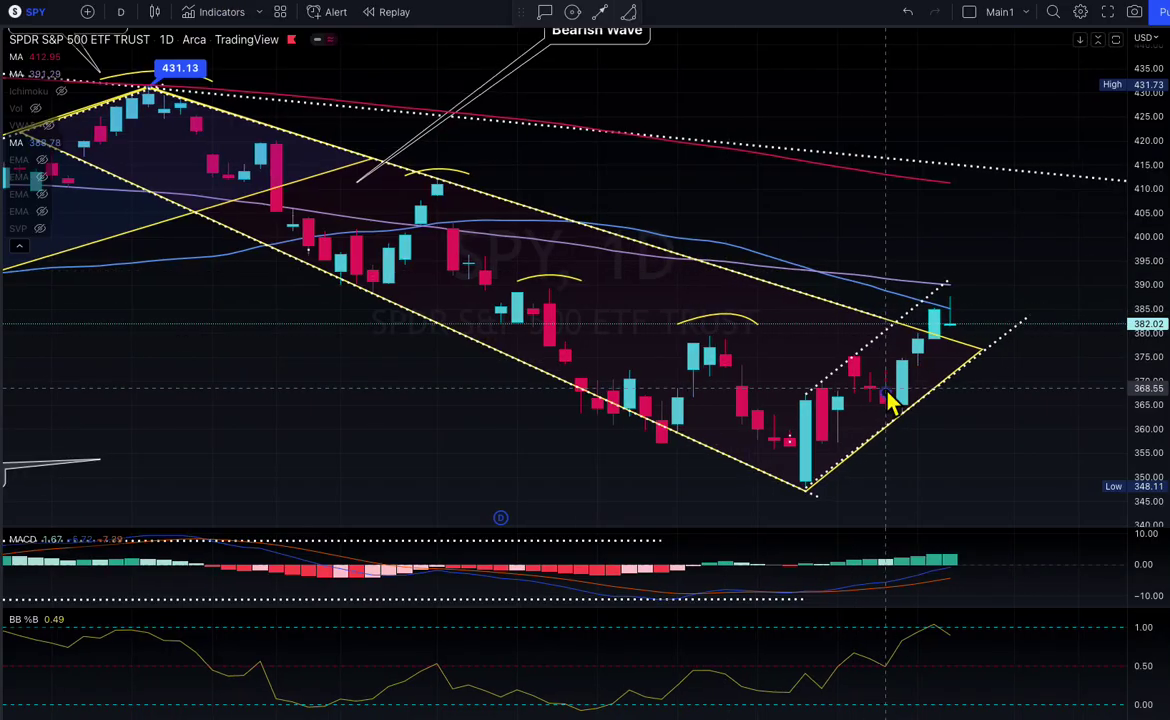
Step: Change SPY to 5-minute candles and zoom out to show several sessions between the wedge lines
left_click(122, 12)
left_click(151, 126)
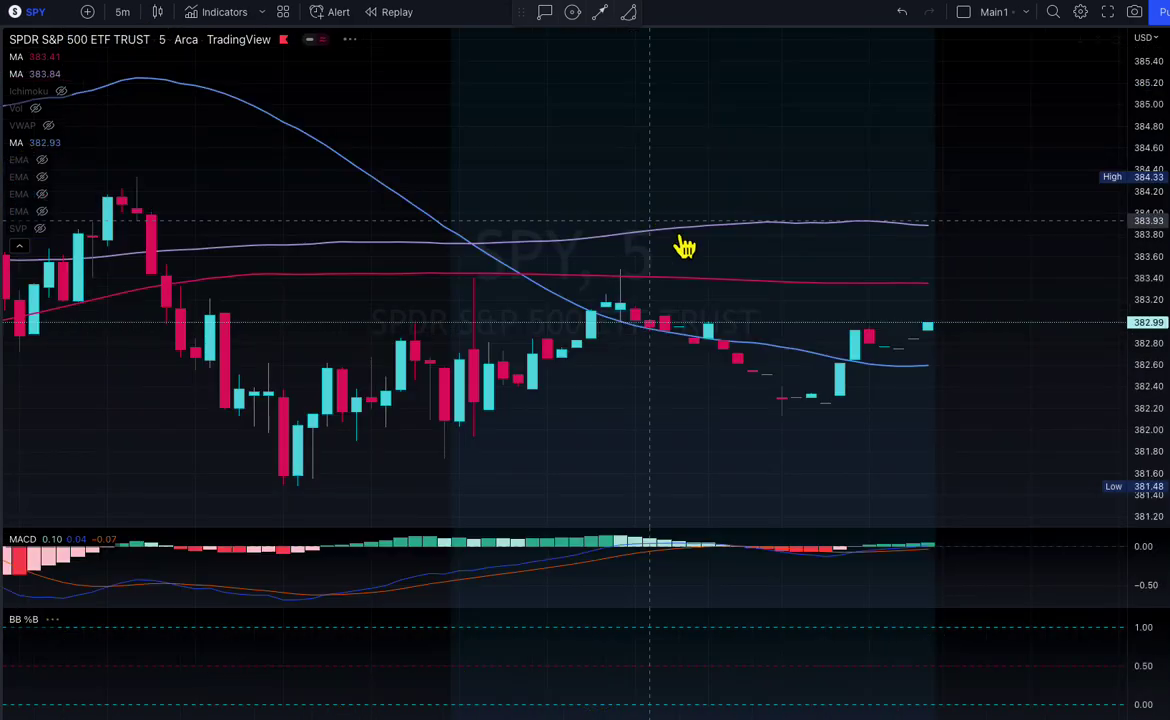
scroll(744, 269, "down", 6)
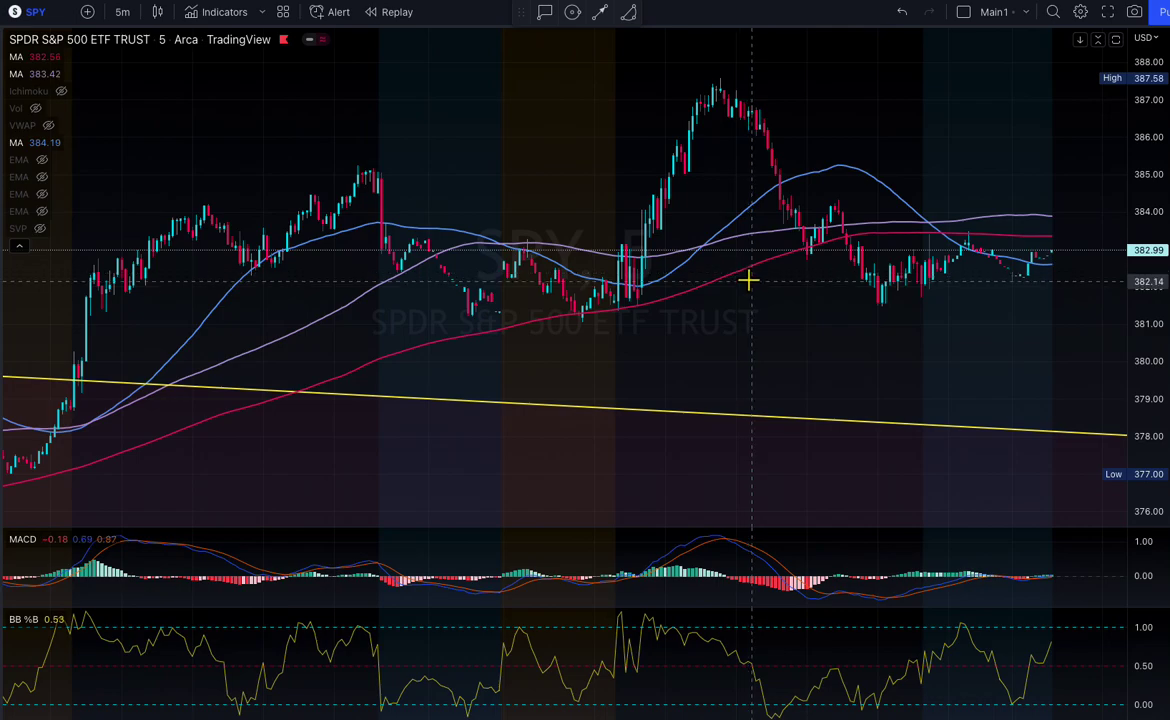
scroll(748, 281, "down", 6)
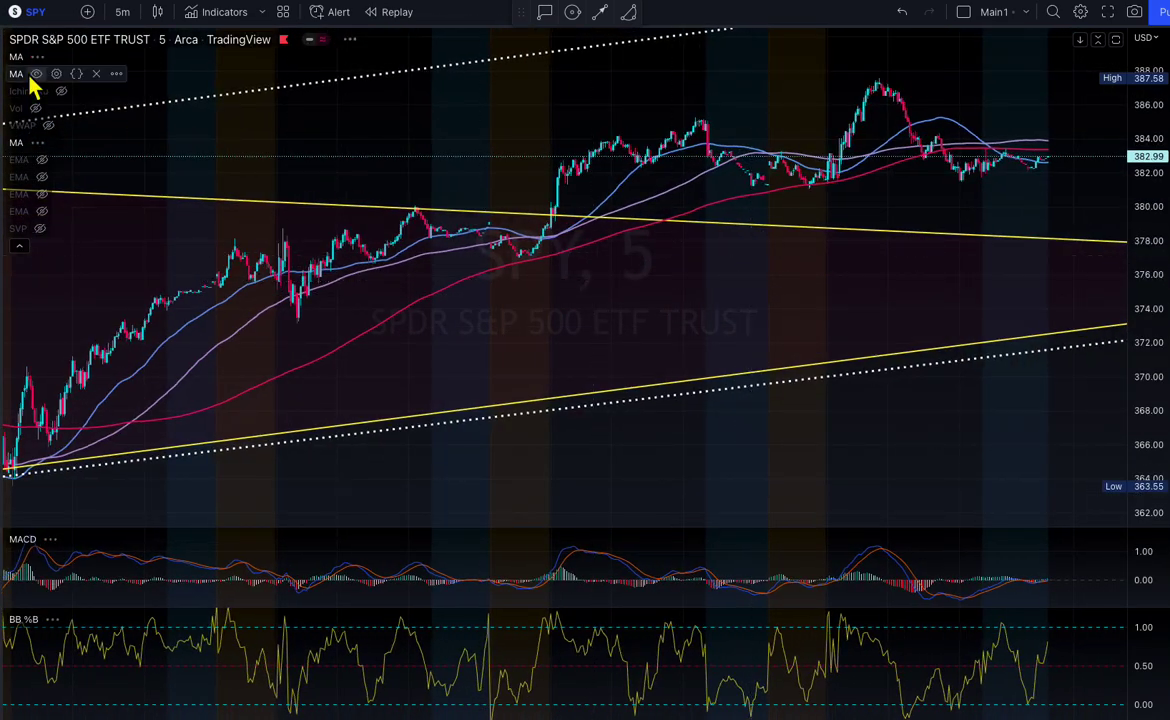
Step: Draw a closed polyline from the 373 low to the latest bars, up past 387.58, back near 379
left_click(5, 130)
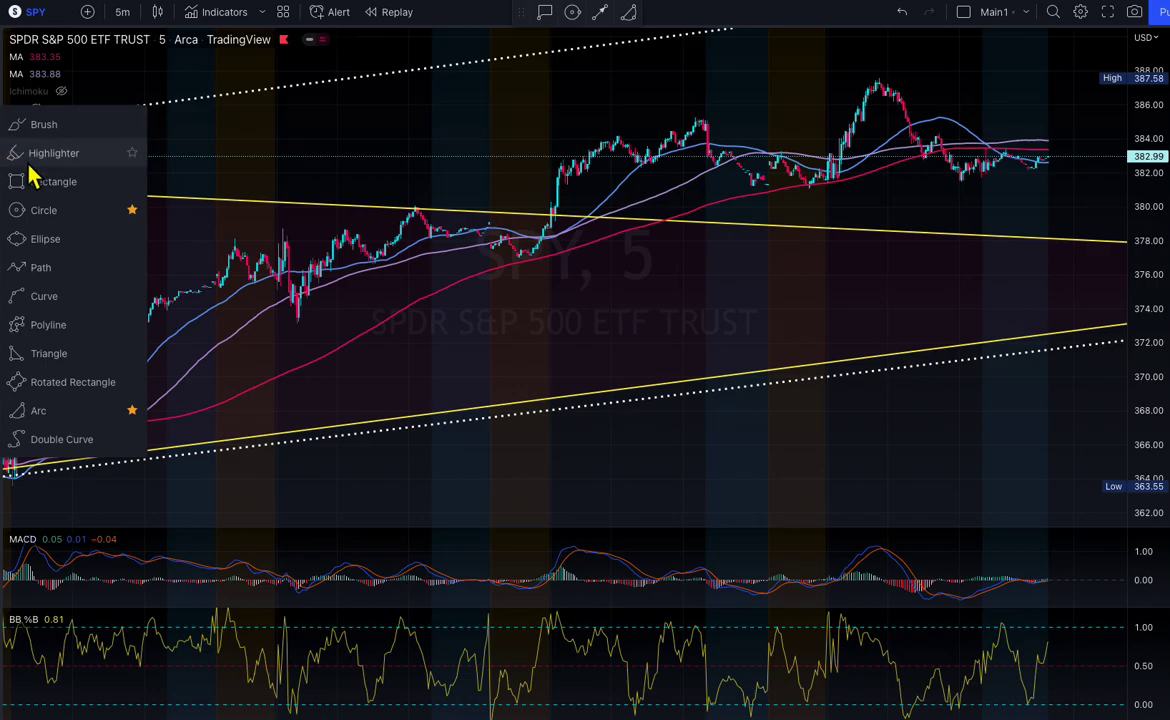
left_click(40, 326)
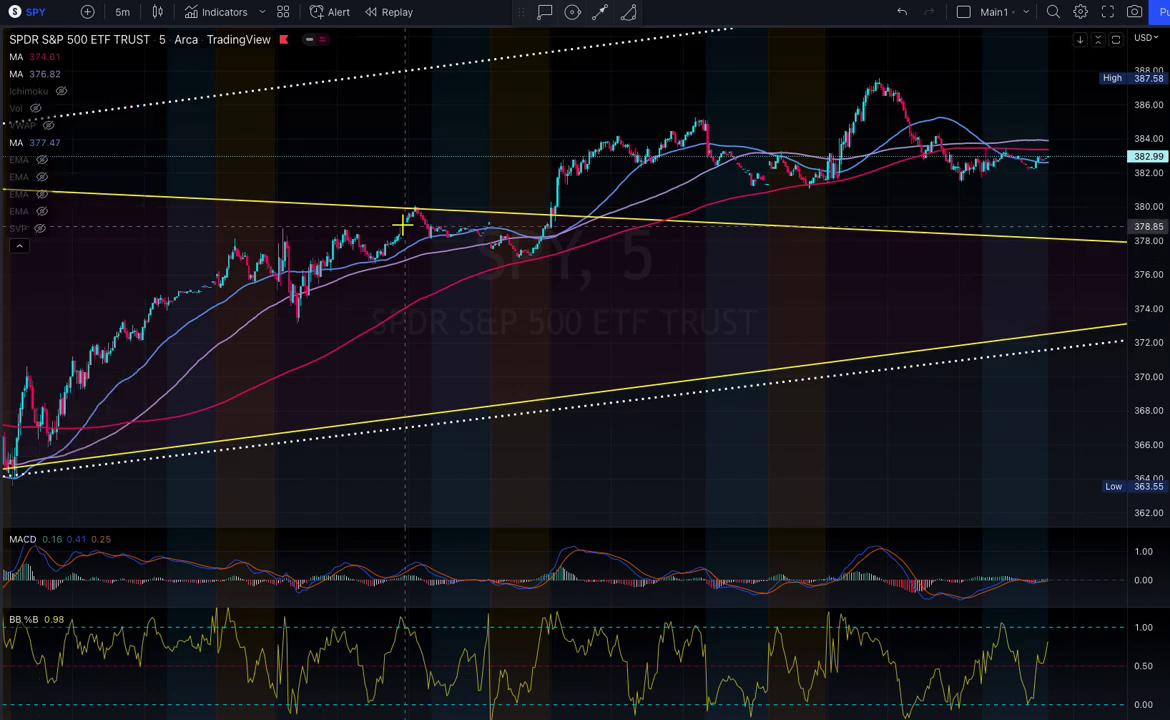
left_click(297, 325)
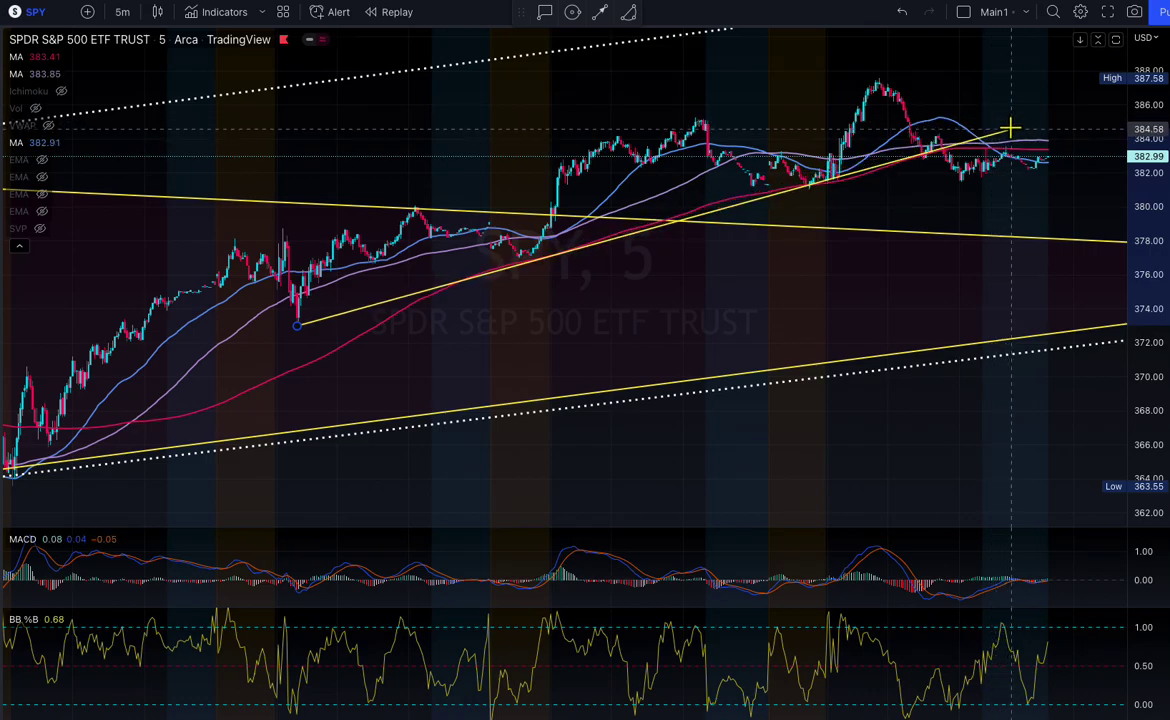
left_click(1010, 128)
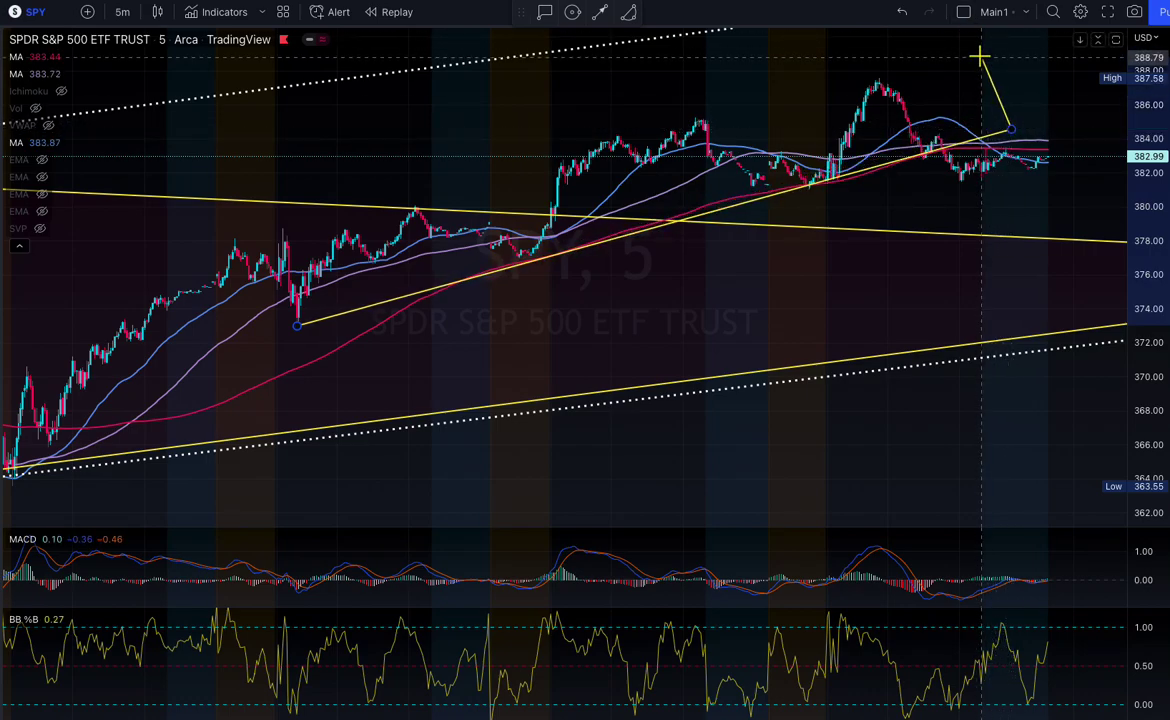
left_click(980, 57)
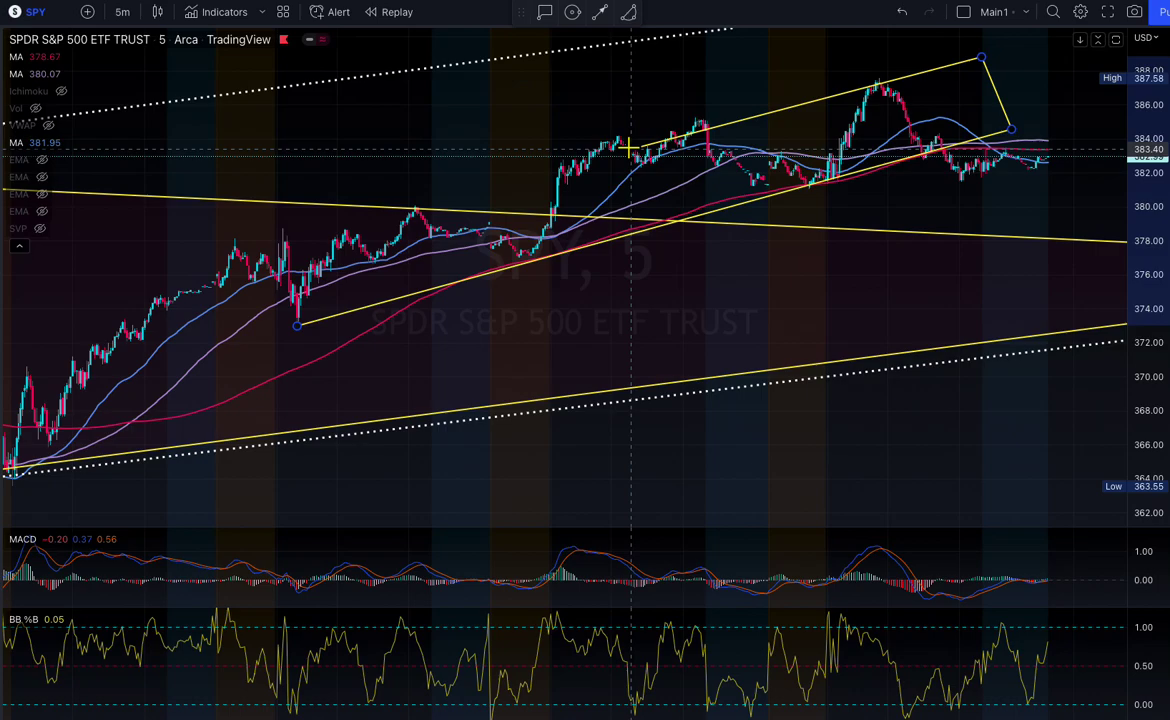
left_click(257, 227)
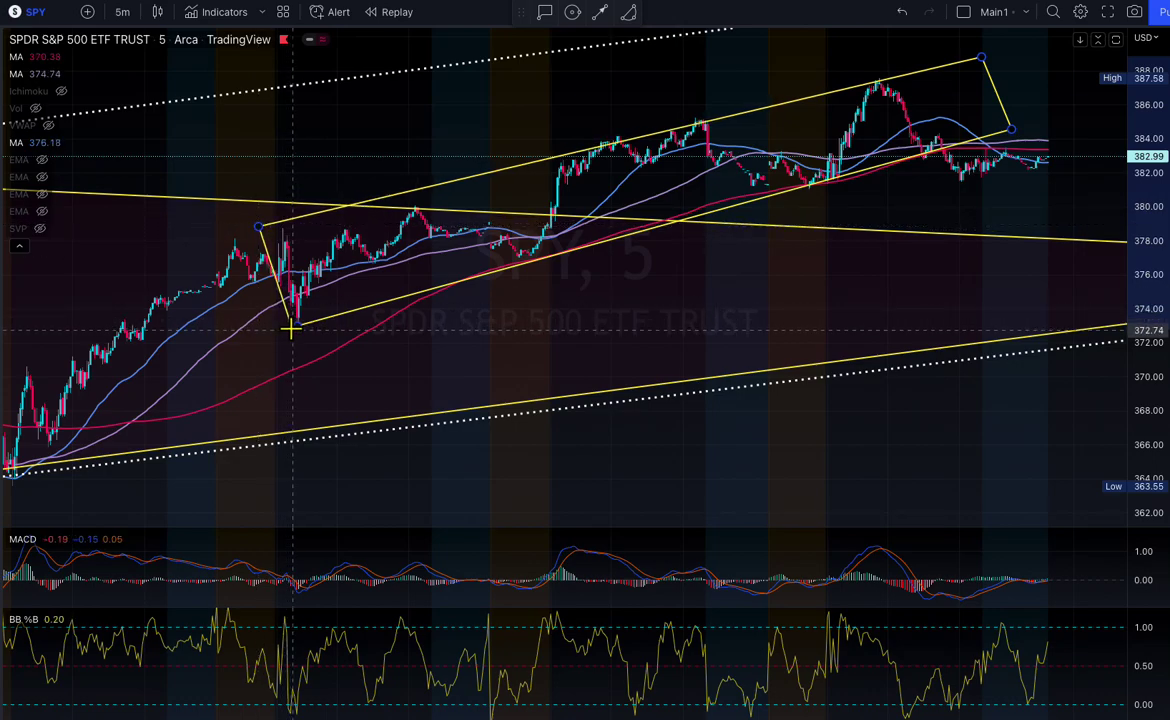
left_click(296, 326)
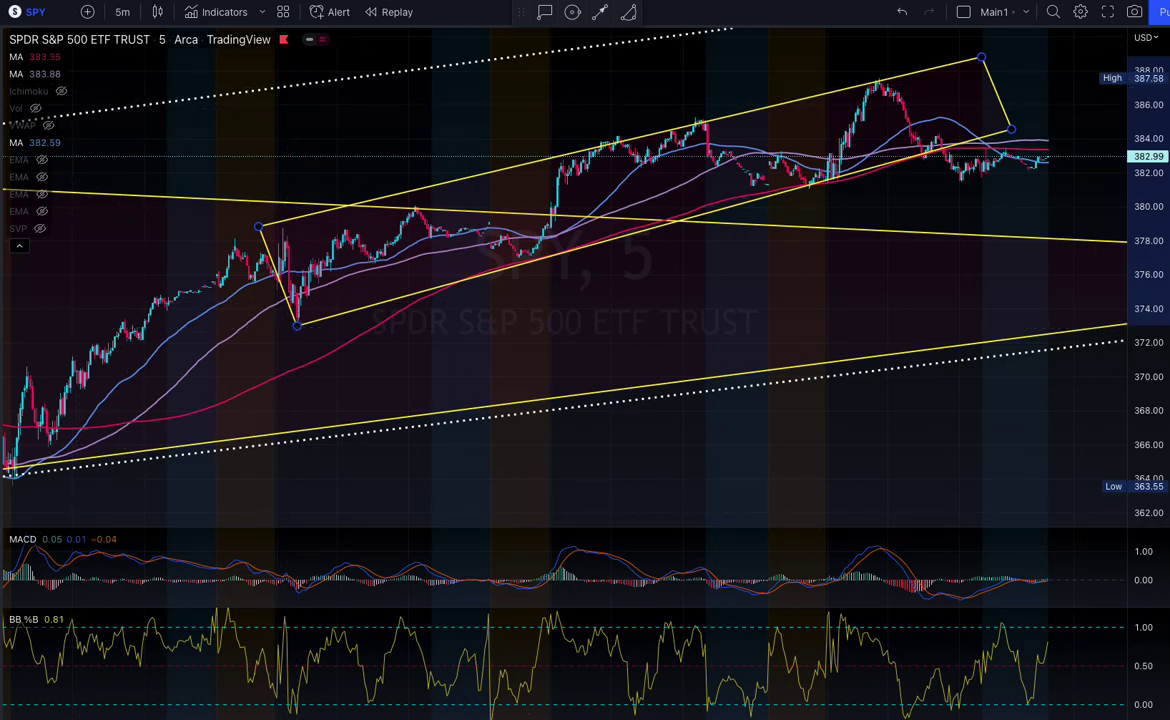
Step: Close the colour palette and draw a dotted horizontal support line at about 381.38 across recent lows
left_click(699, 645)
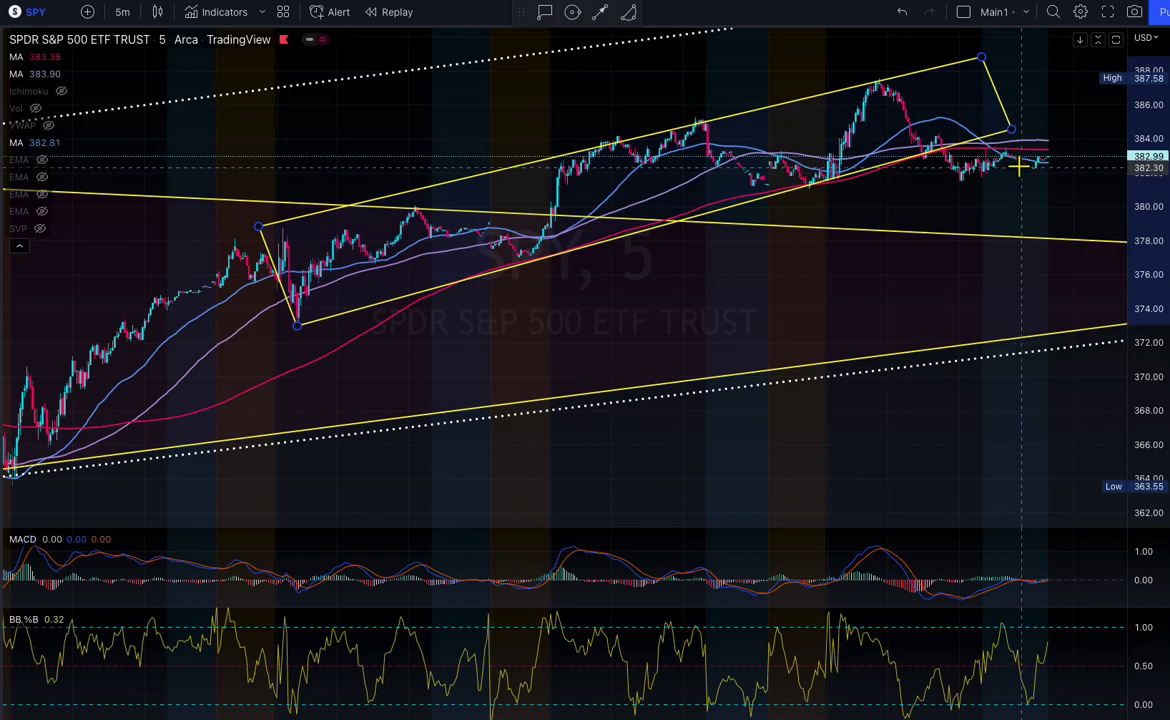
left_click(1021, 316)
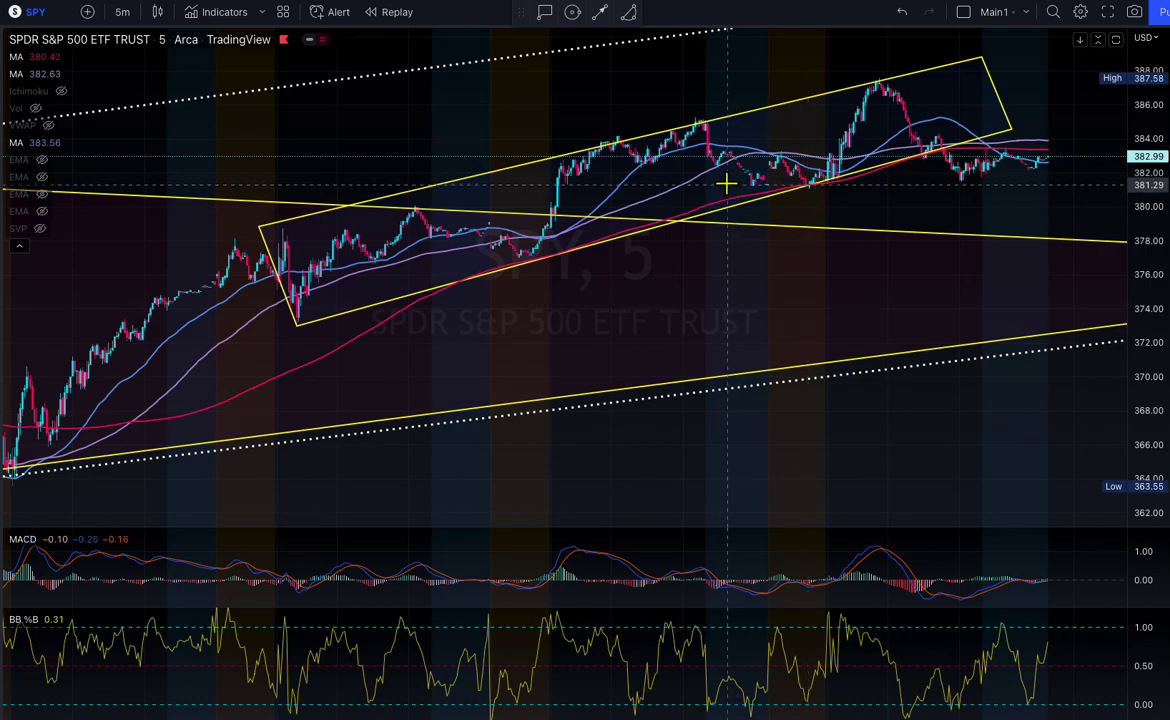
left_click(727, 183)
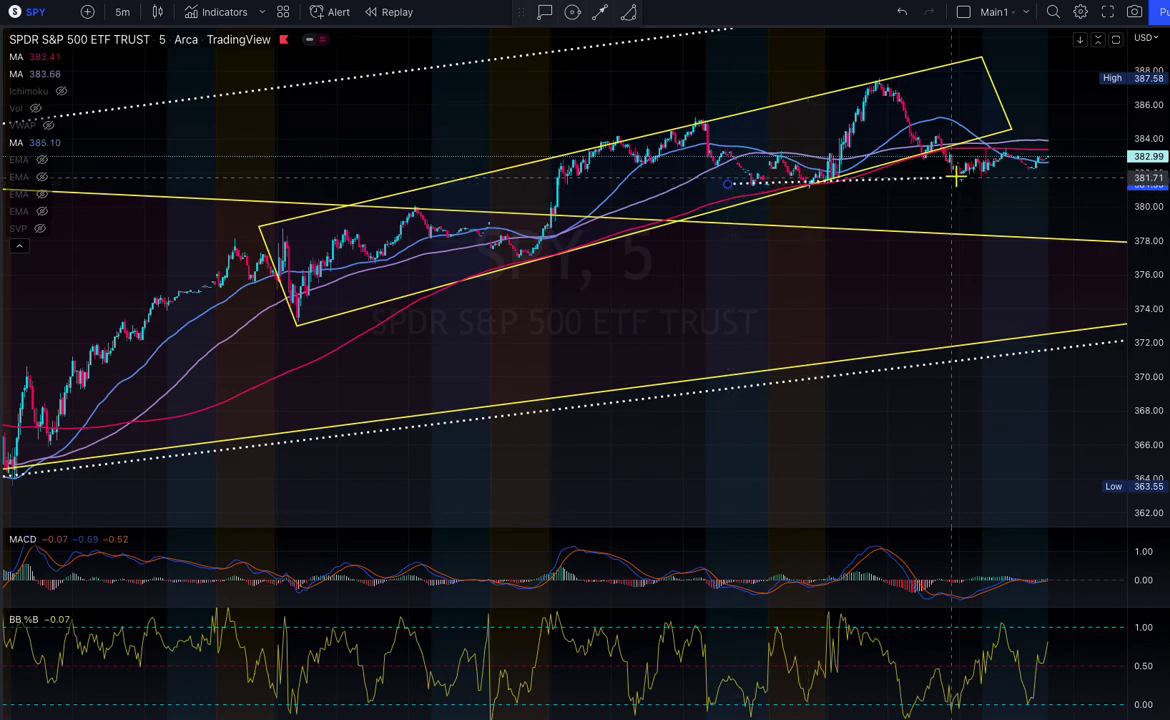
left_click(1023, 184)
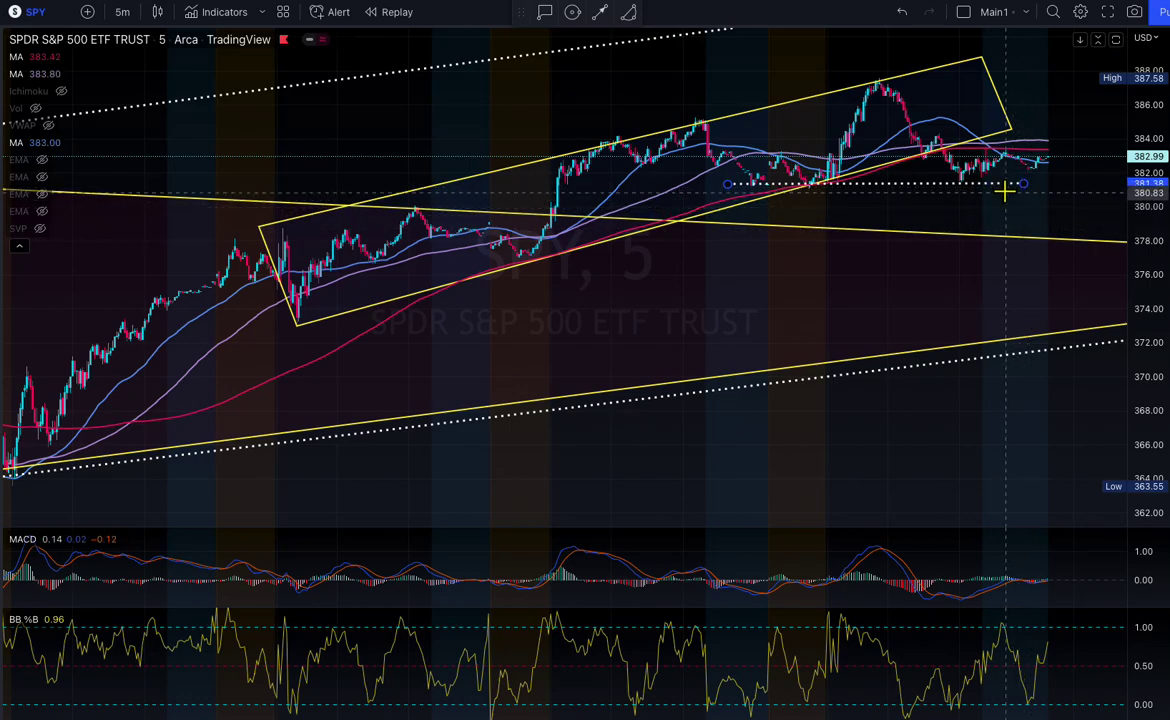
scroll(968, 271, "down", 5)
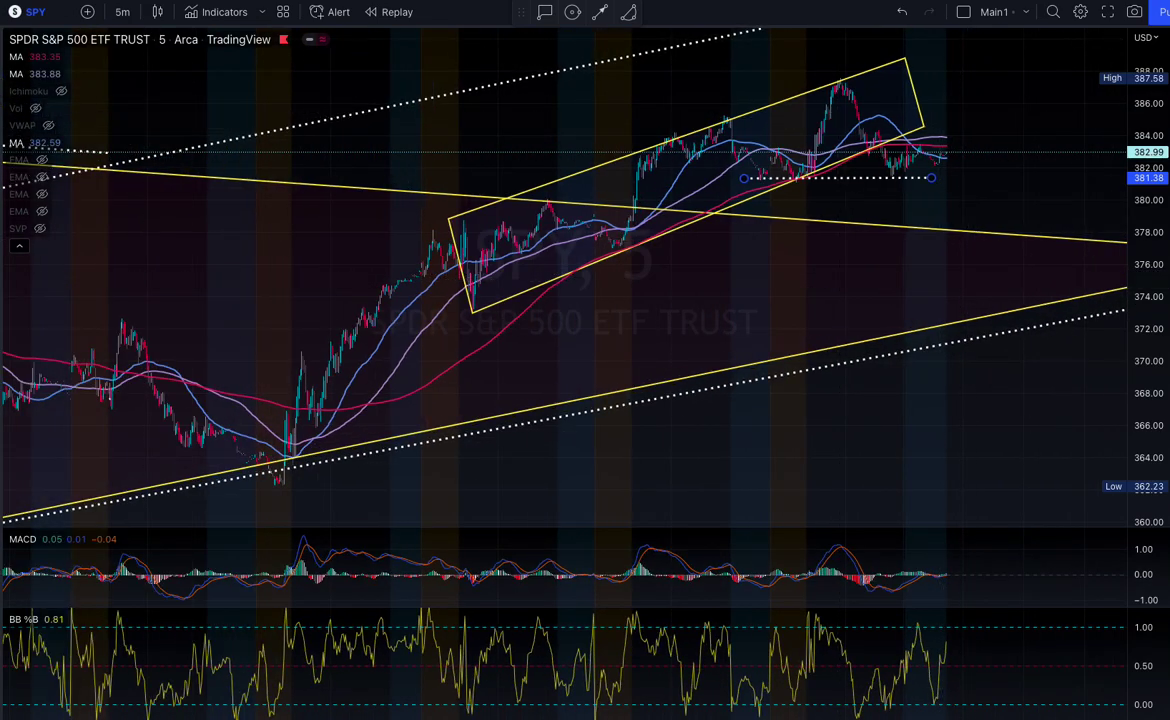
left_click(596, 365)
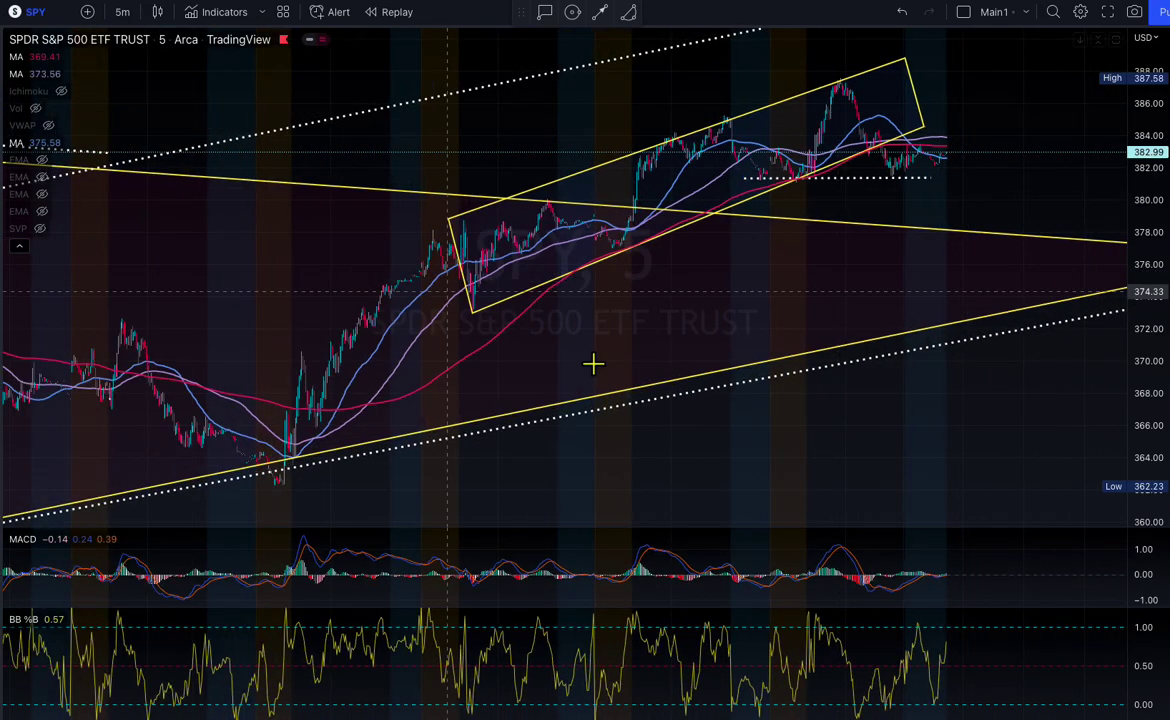
left_click(605, 245)
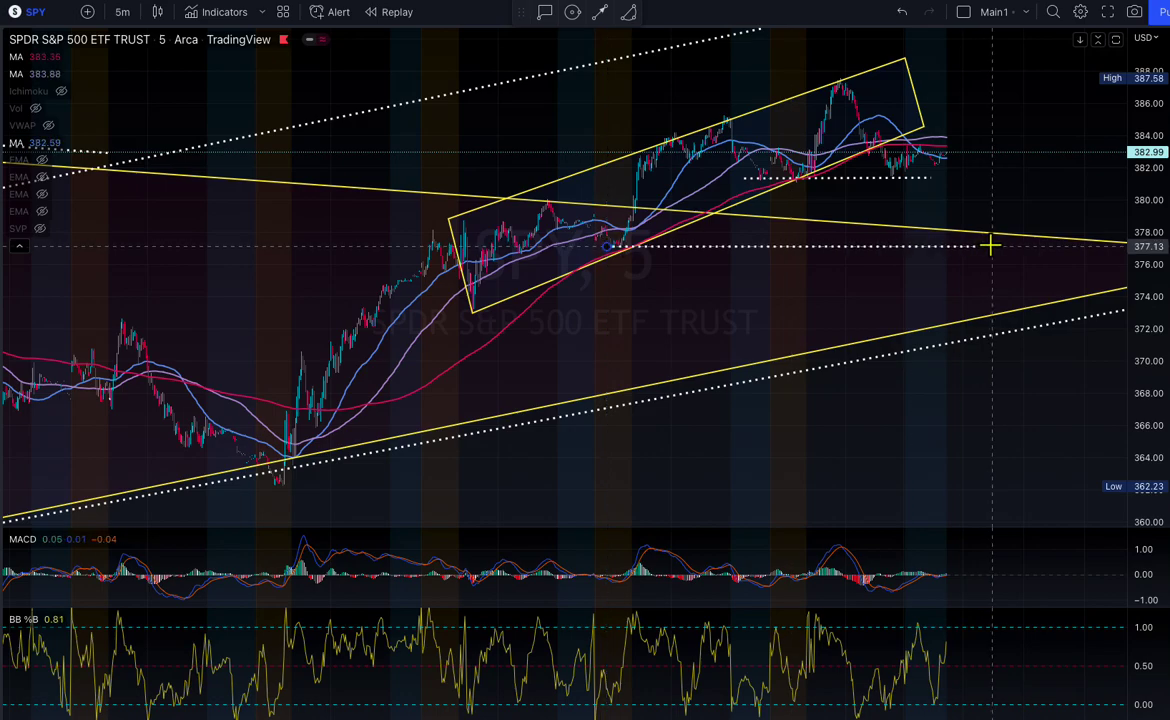
left_click(940, 247)
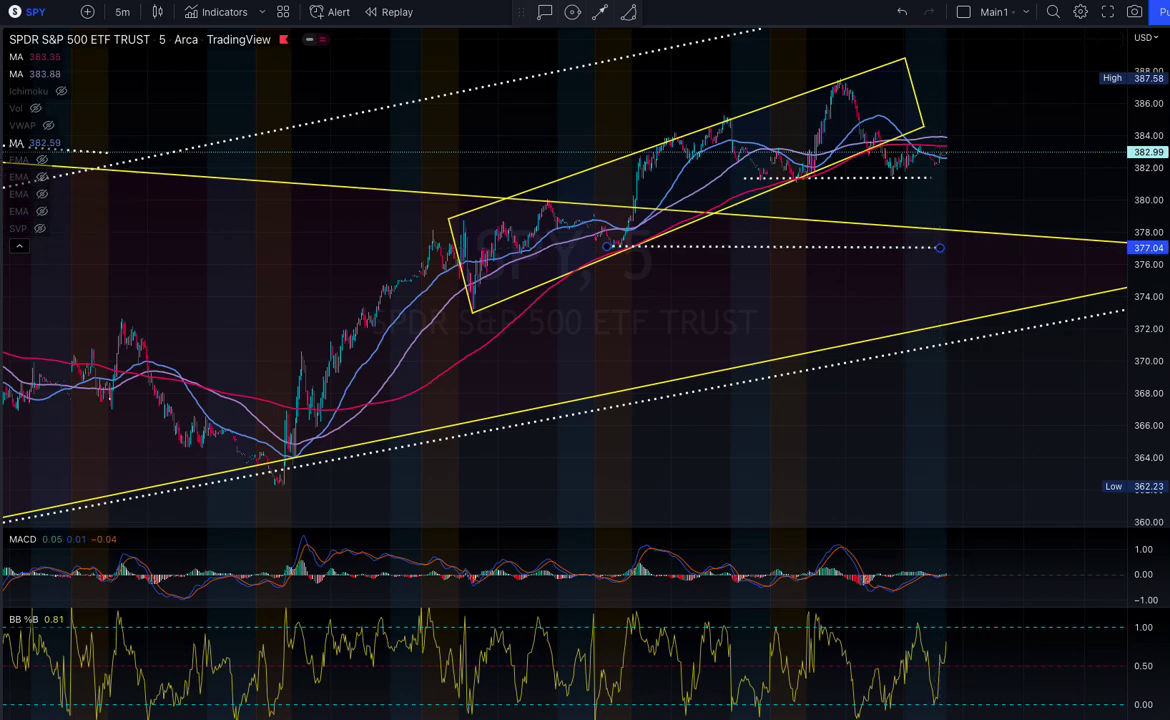
key("alt+shift+r")
left_click(930, 176)
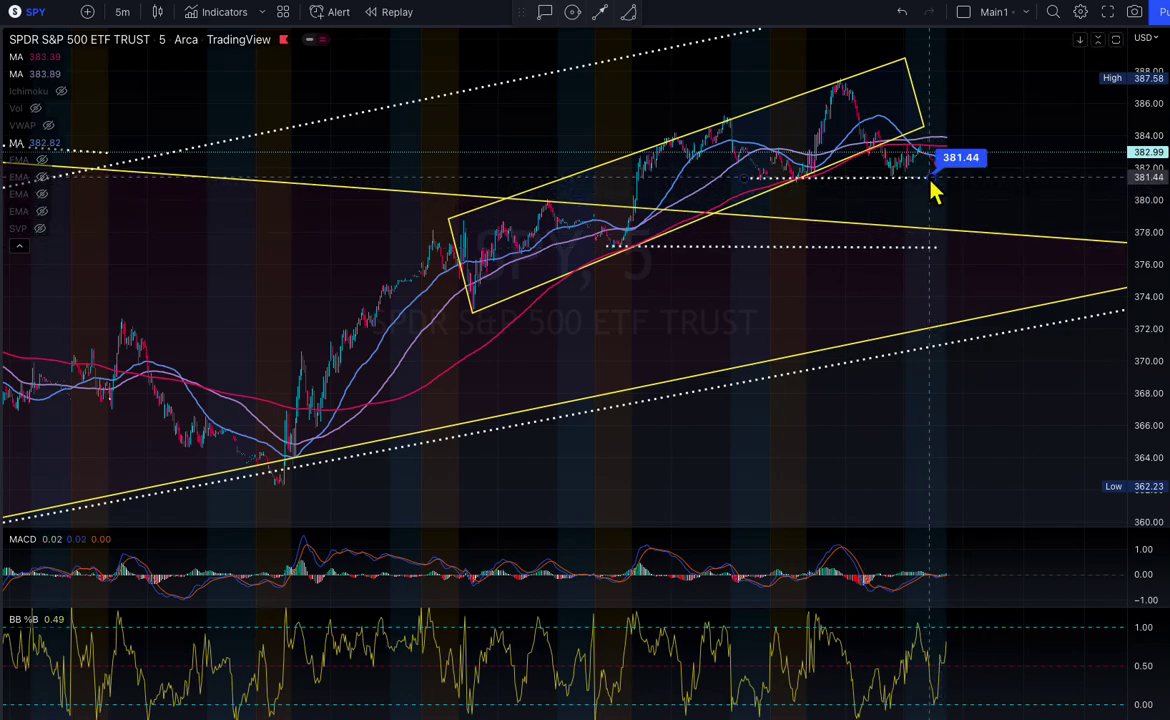
key("alt+shift+r")
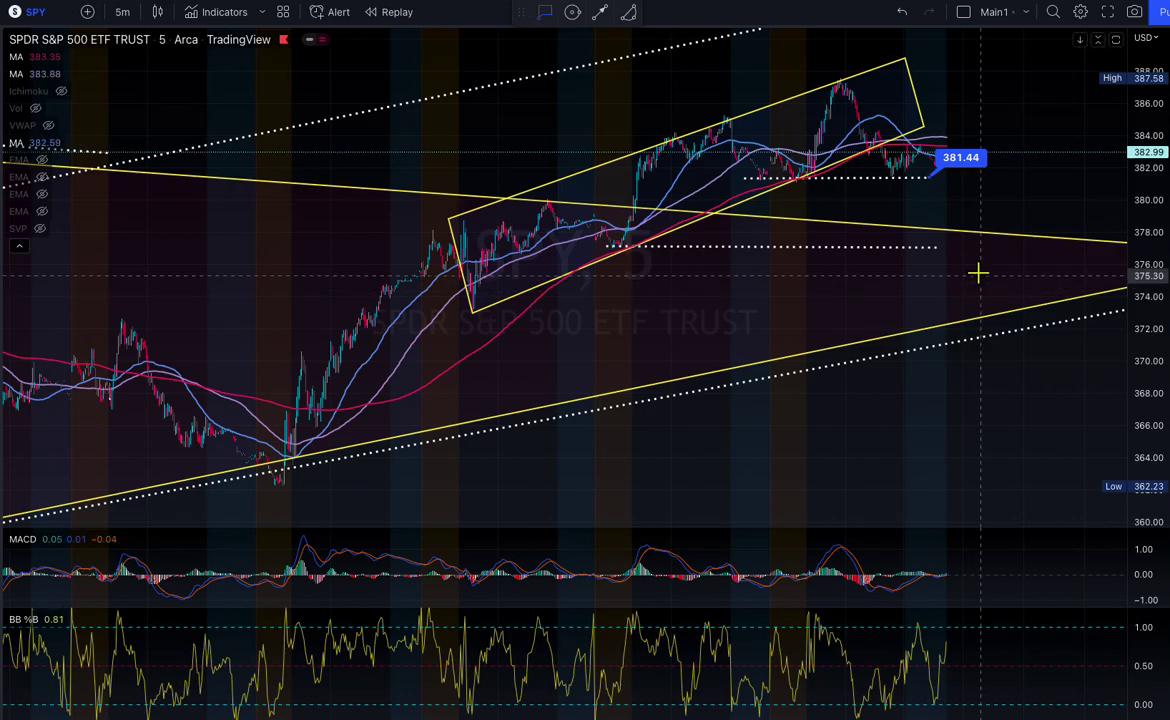
left_click(931, 246)
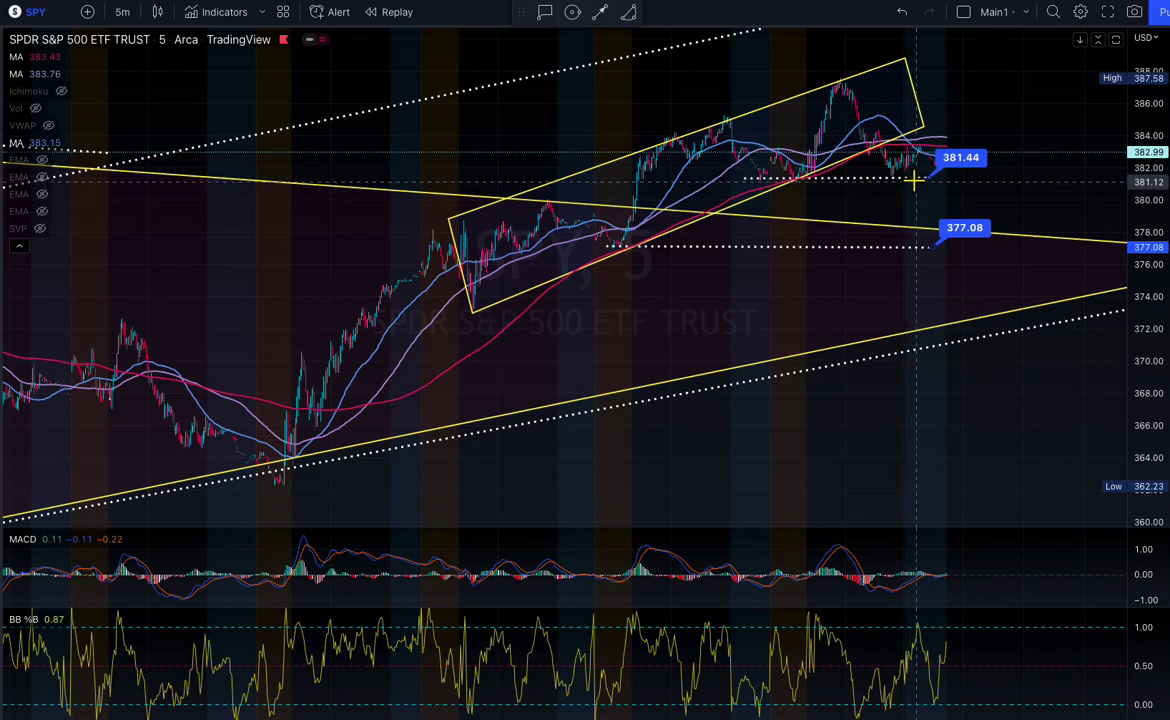
left_click(938, 252)
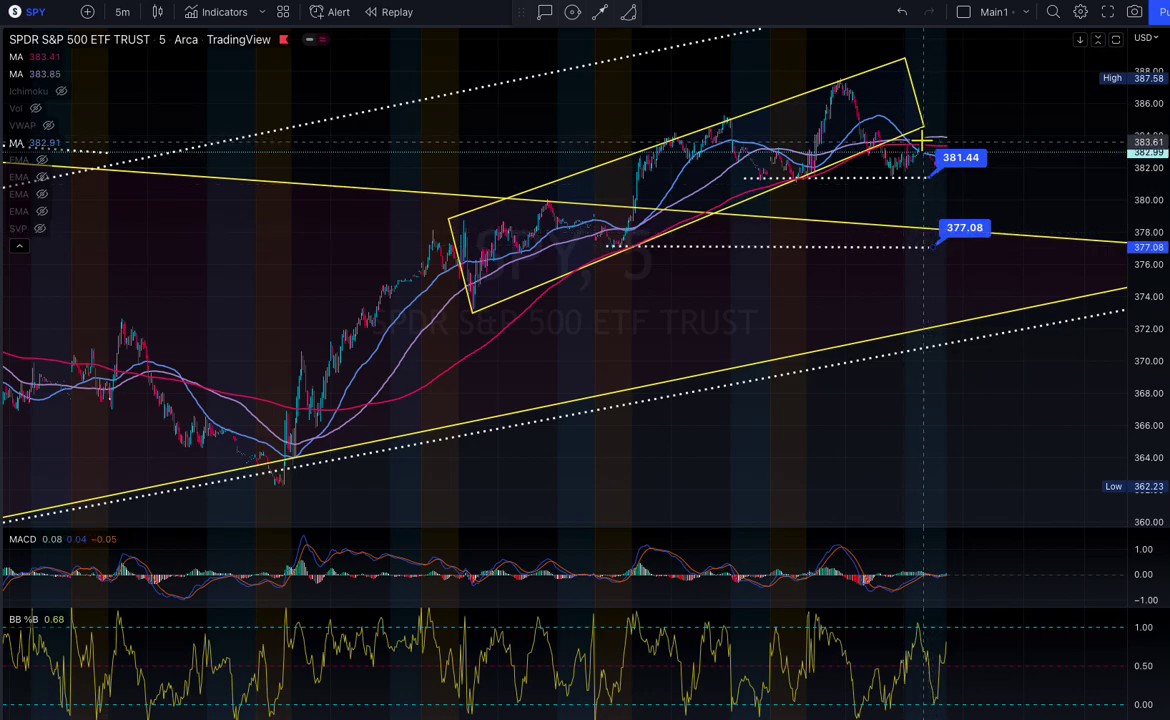
scroll(924, 143, "down", 3)
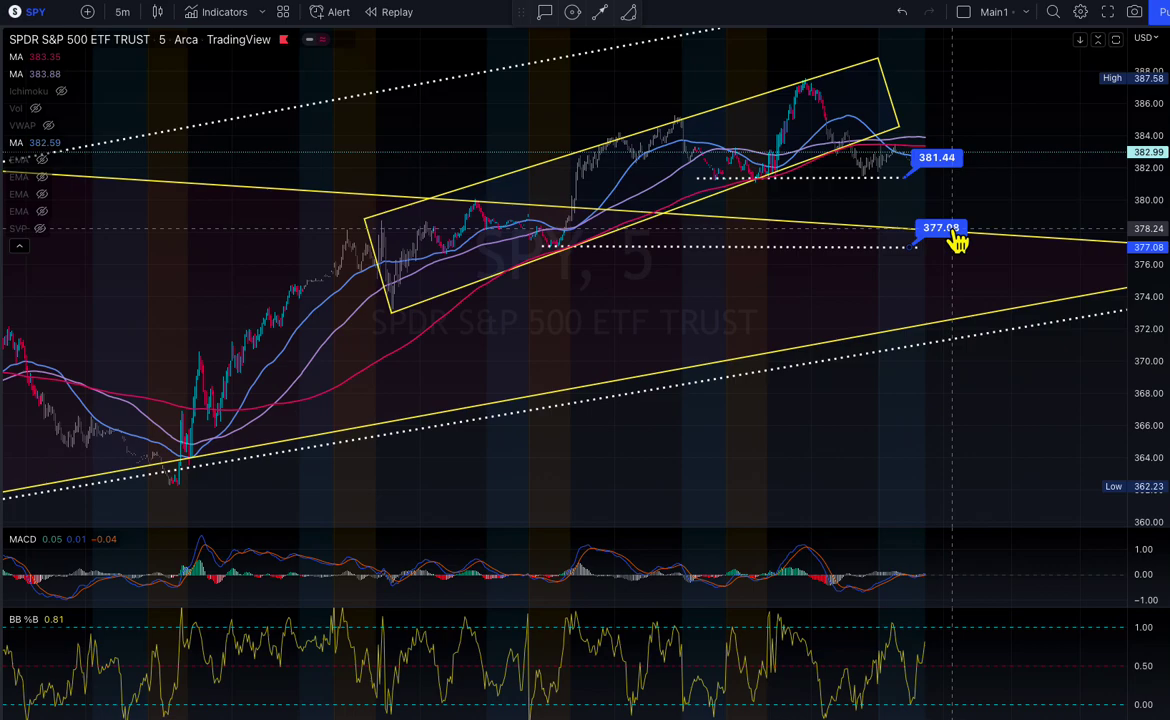
scroll(998, 184, "up", 1)
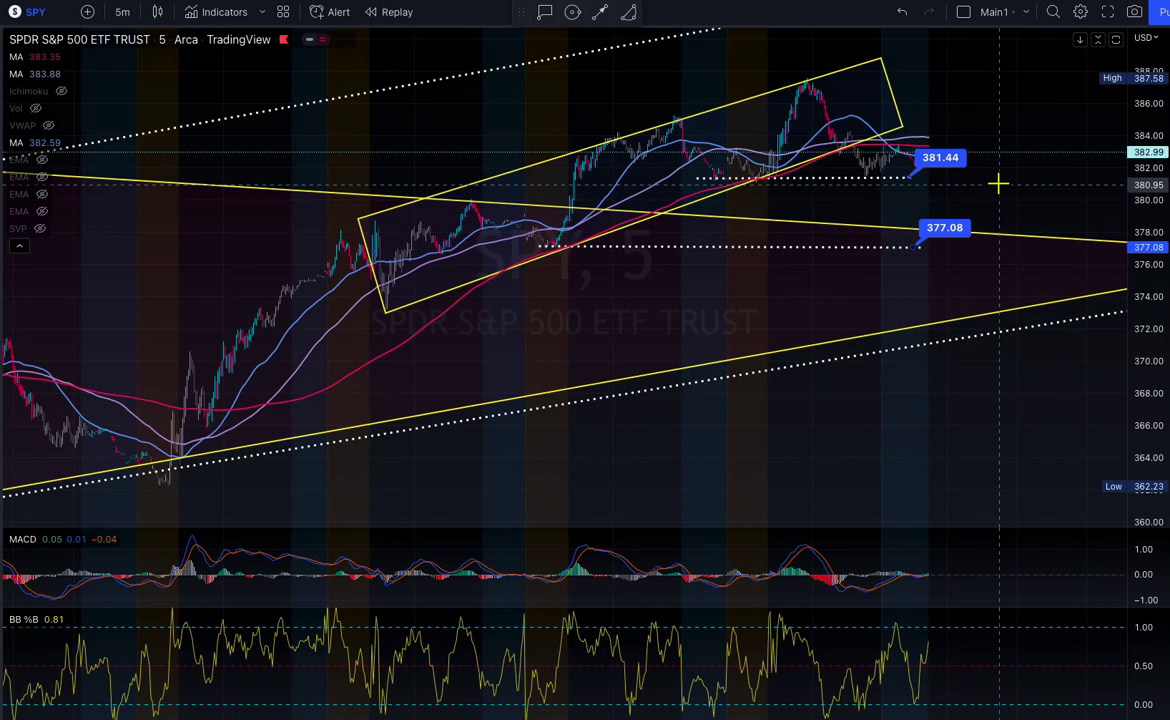
scroll(998, 184, "down", 1)
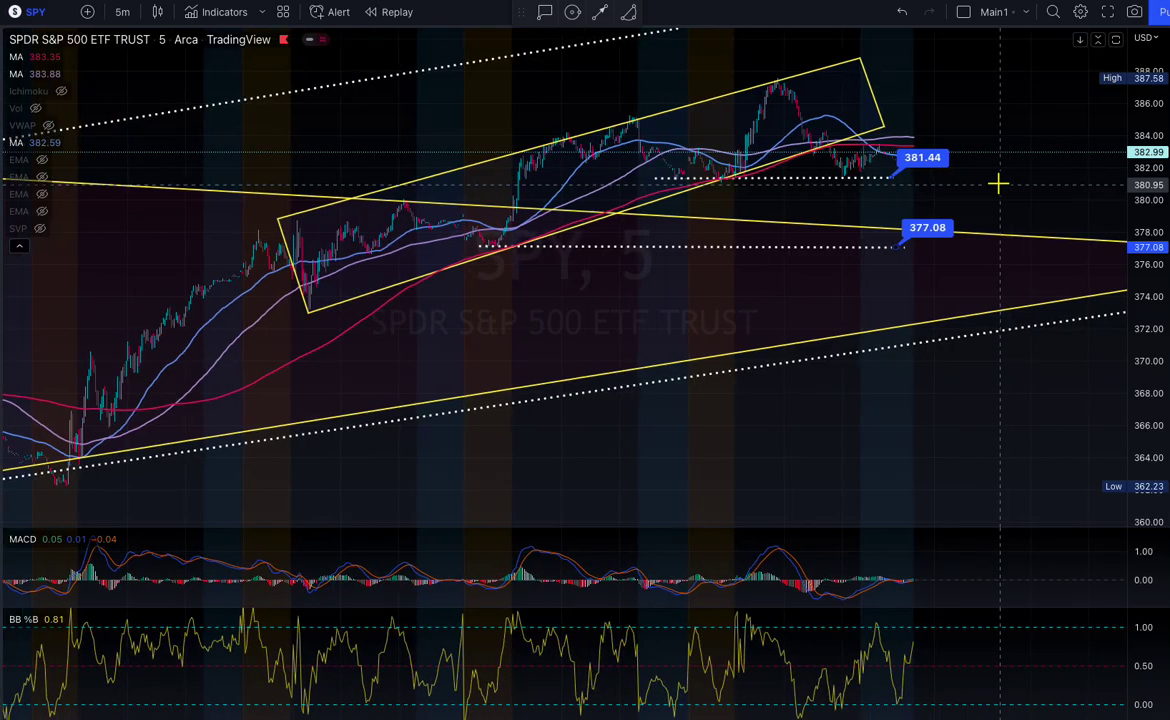
scroll(998, 184, "down", 2)
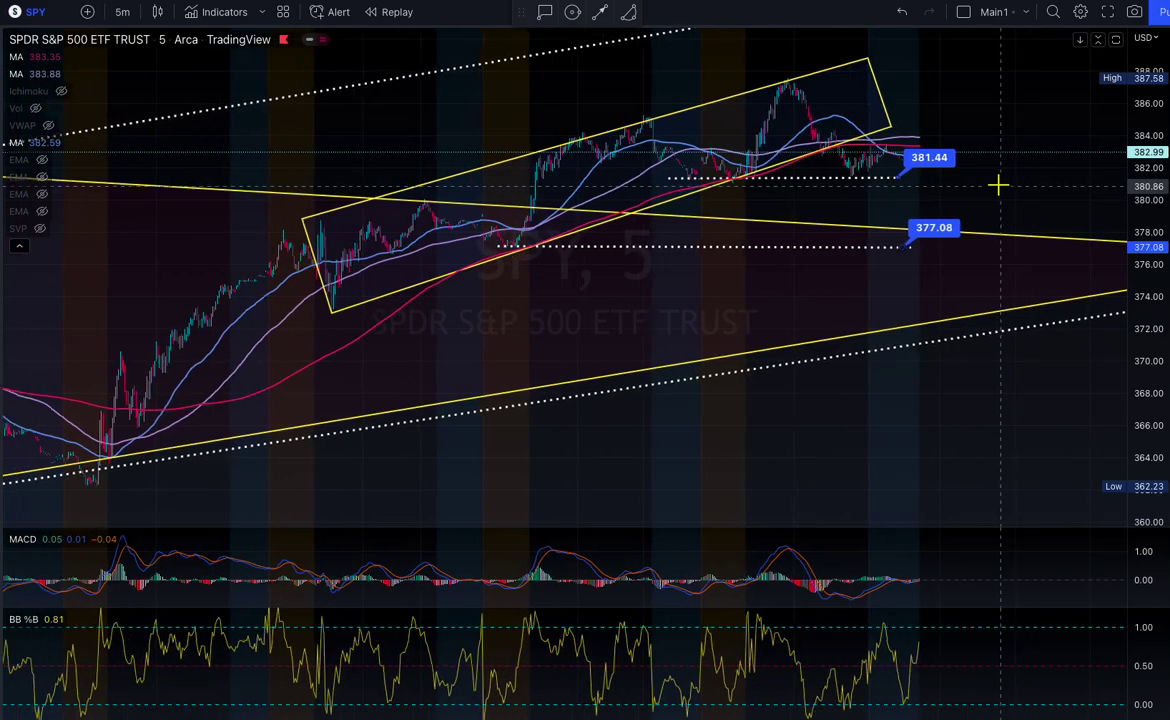
scroll(998, 184, "down", 2)
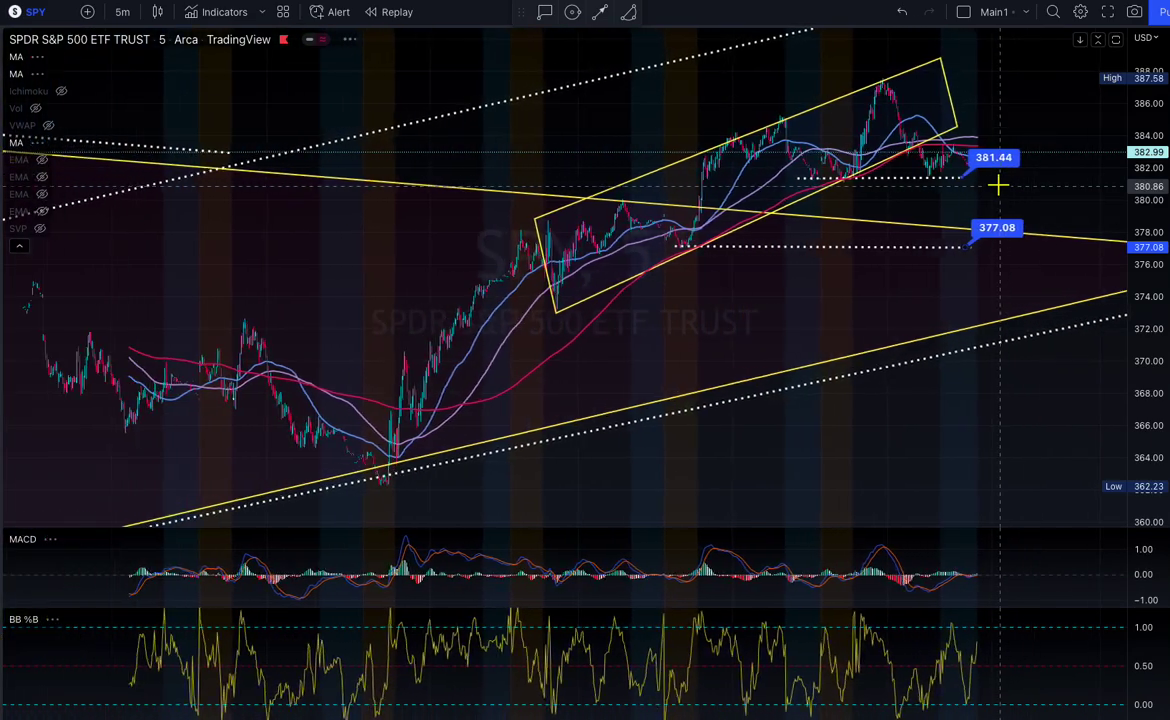
scroll(998, 184, "up", 1)
scroll(998, 184, "up", 3)
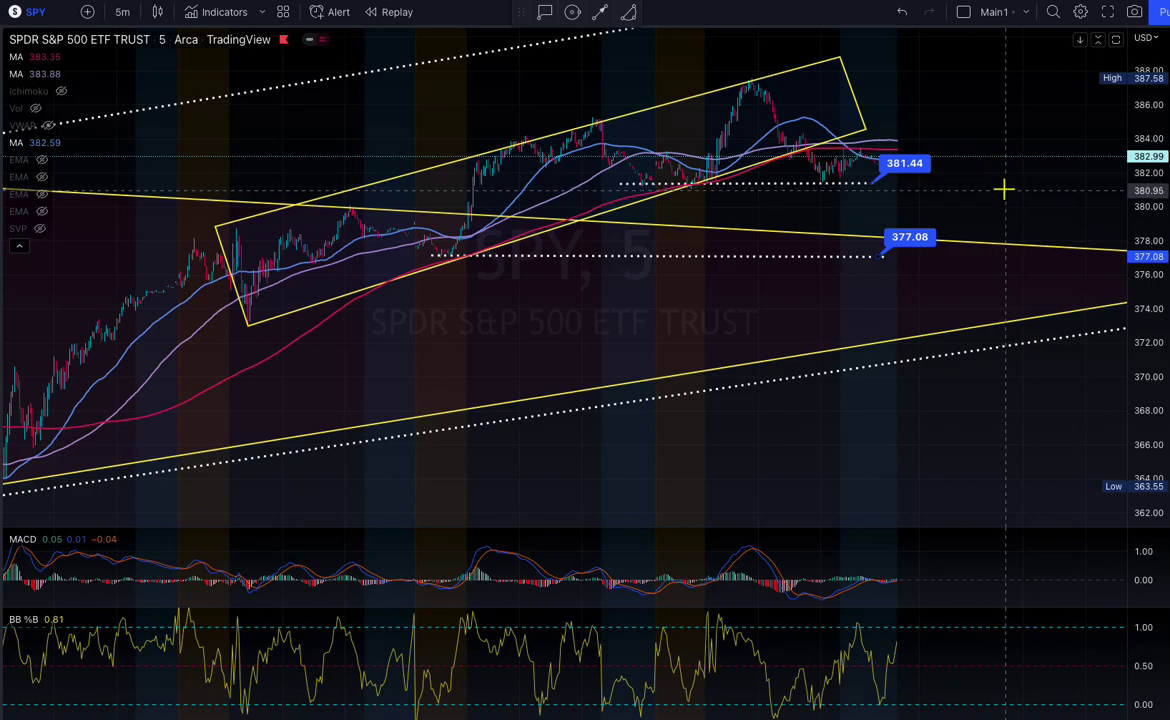
scroll(860, 190, "down", 1)
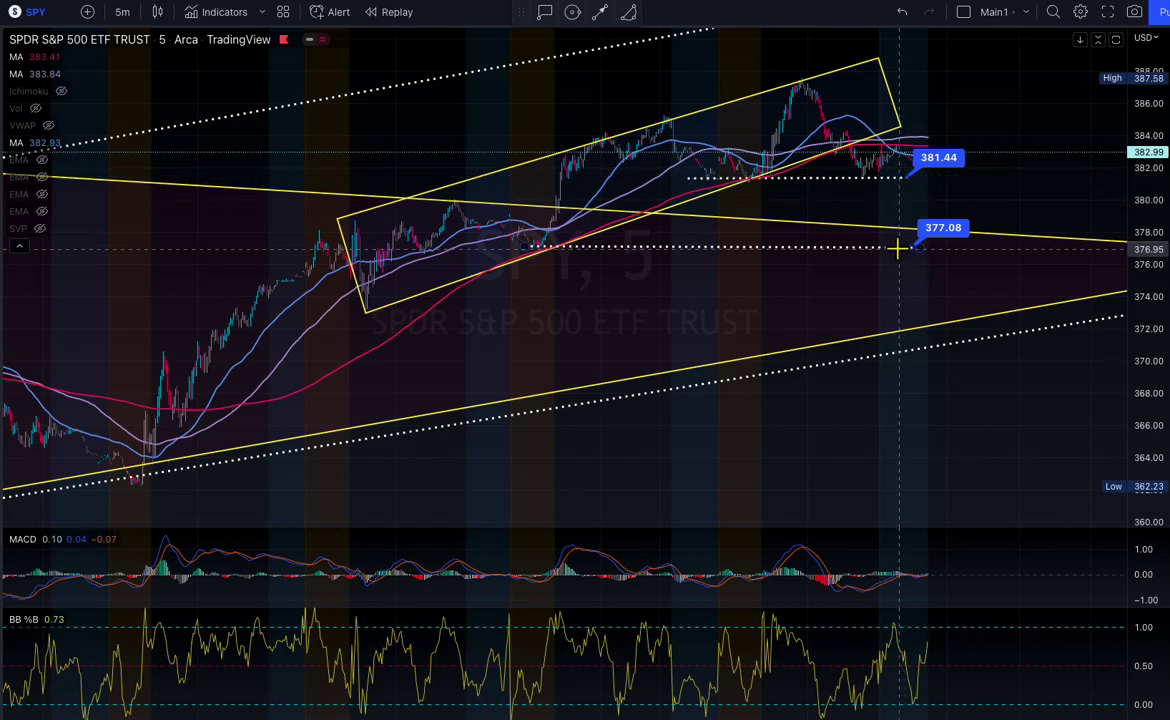
Step: Pull the channel's lower-right corner further right so the shape forms a wedge
scroll(896, 250, "up", 1)
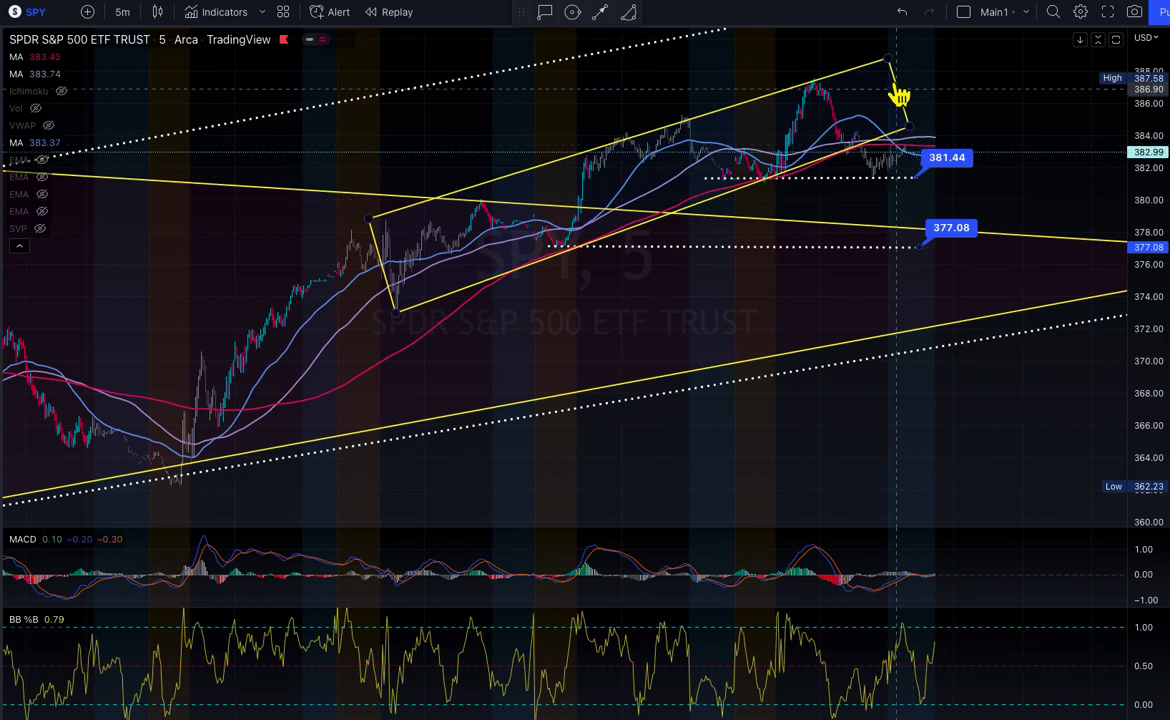
mouse_move(905, 128)
left_mouse_down()
mouse_move(903, 160)
mouse_move(908, 130)
mouse_move(970, 110)
left_mouse_up()
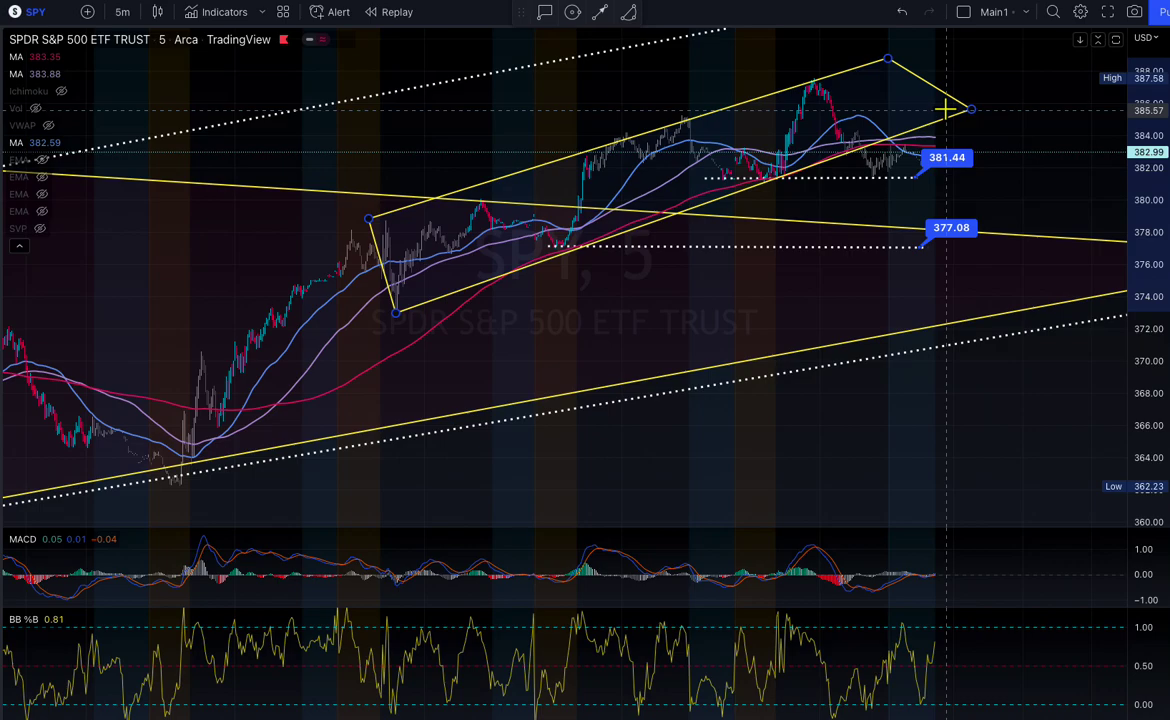
left_click(13, 73)
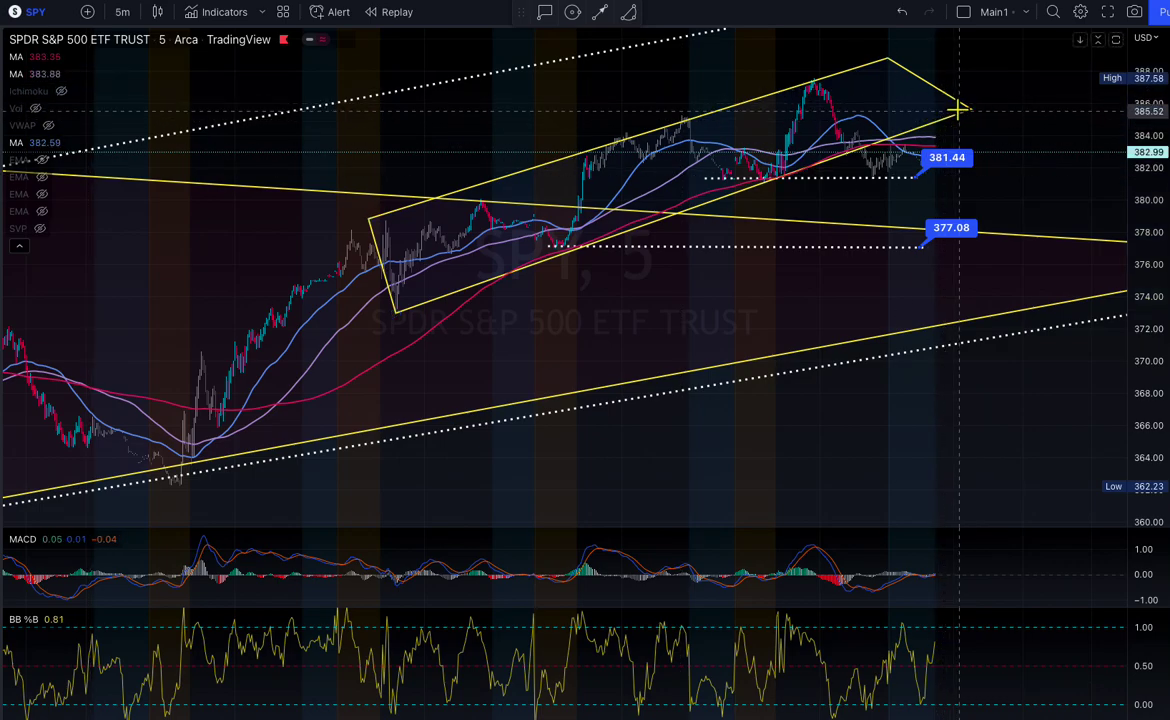
Step: Draw a short dotted trend line from the channel's top tip, then delete it
left_click(890, 57)
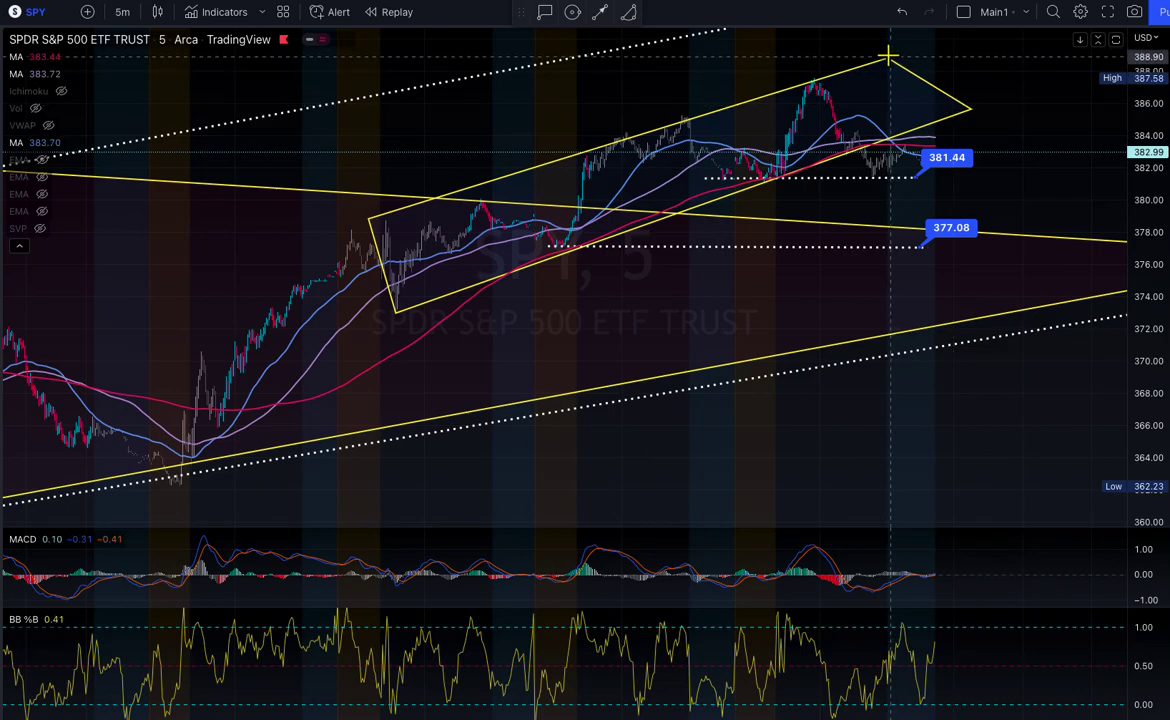
left_click(936, 56)
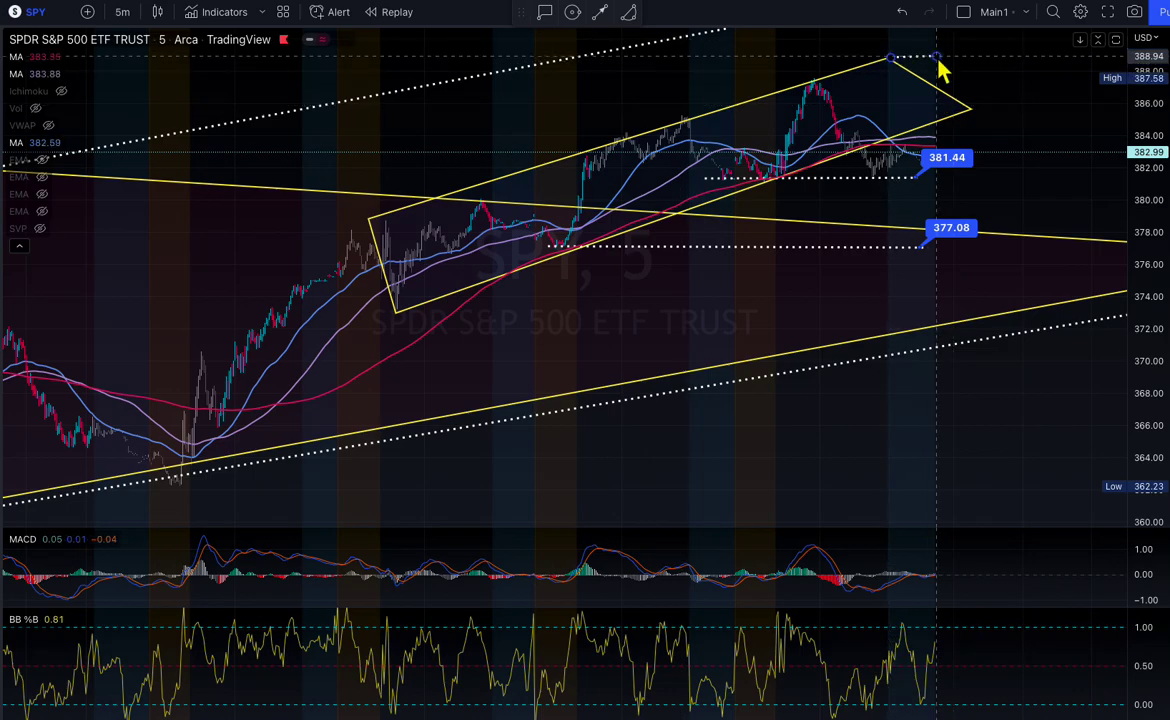
key("Delete")
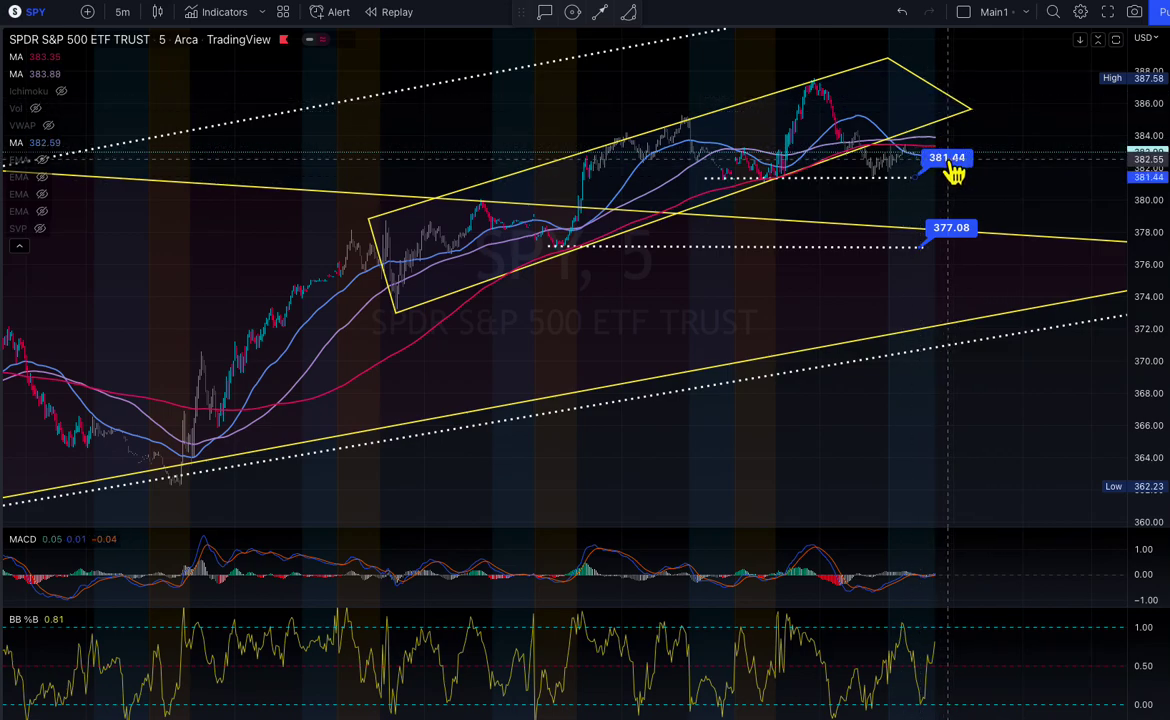
Step: Move the 381.44 price label right, off the dotted support line, and zoom into recent bars
left_click_drag(955, 172, 1005, 173)
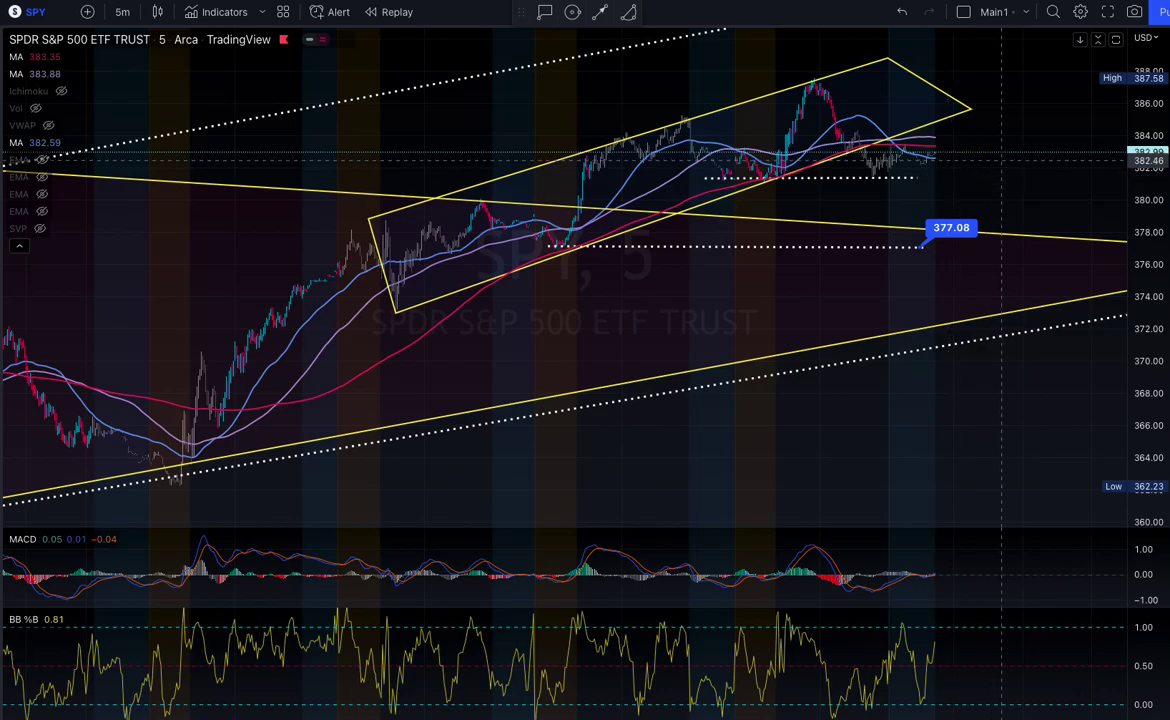
scroll(1008, 162, "up", 4)
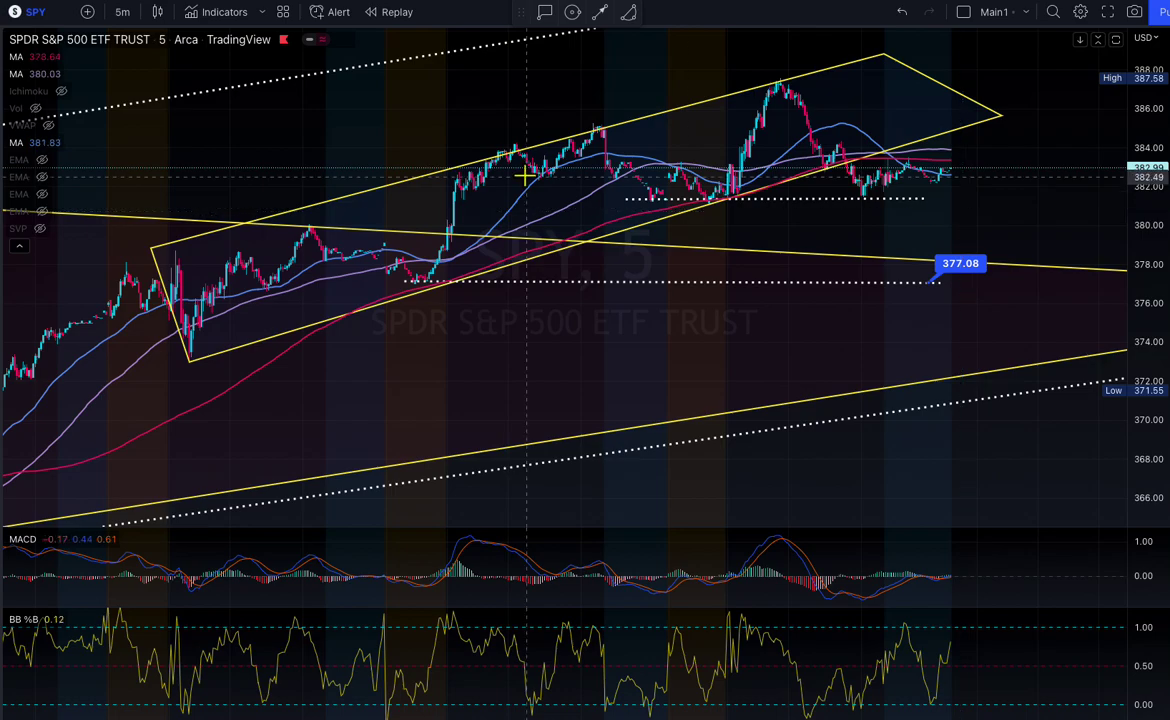
Step: Switch SPY to the 1-day interval and scroll through its wave annotations
left_click(122, 14)
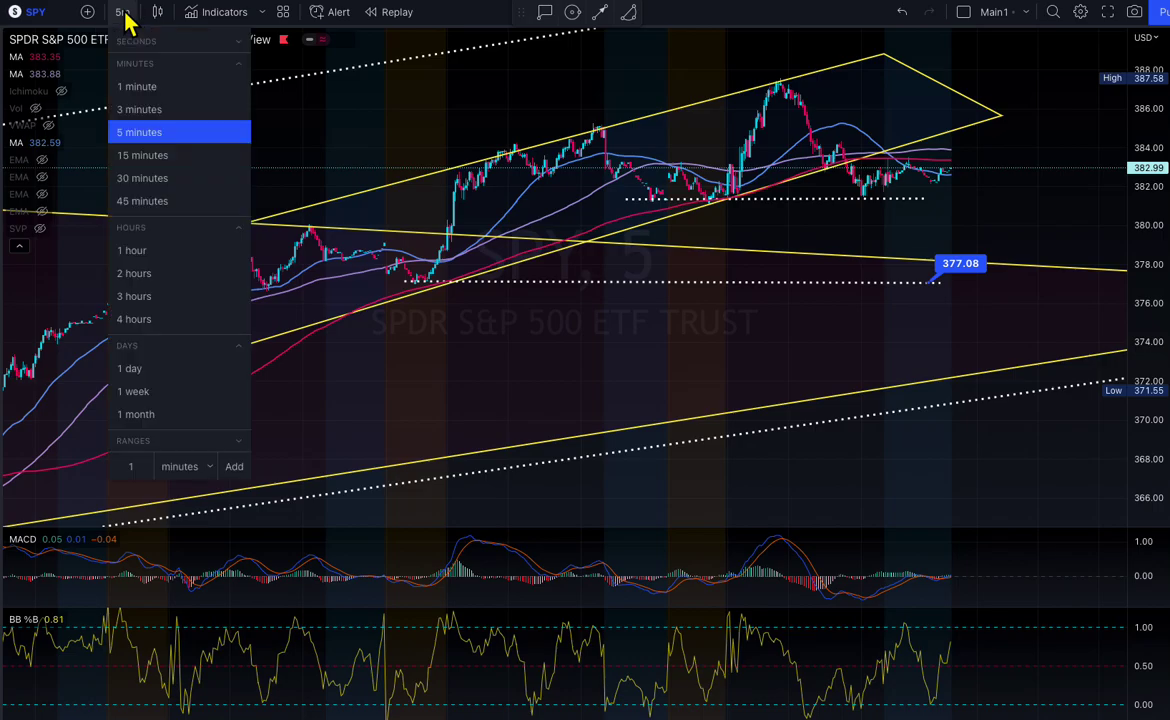
left_click(135, 372)
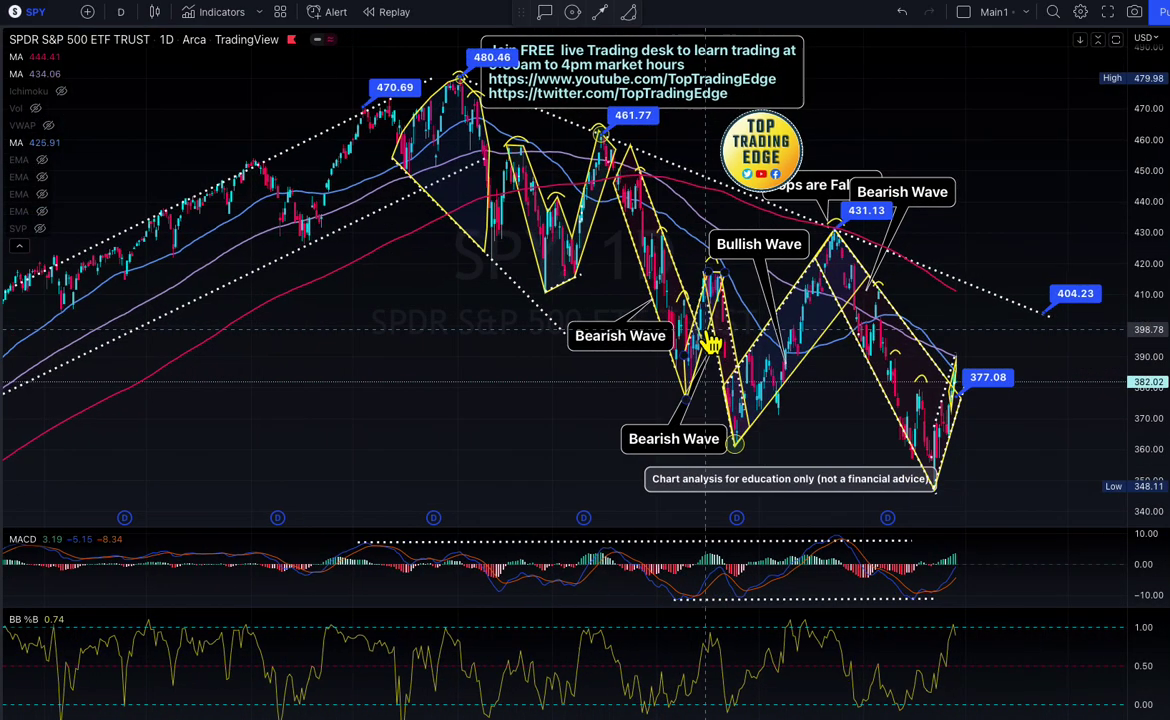
scroll(712, 343, "up", 5)
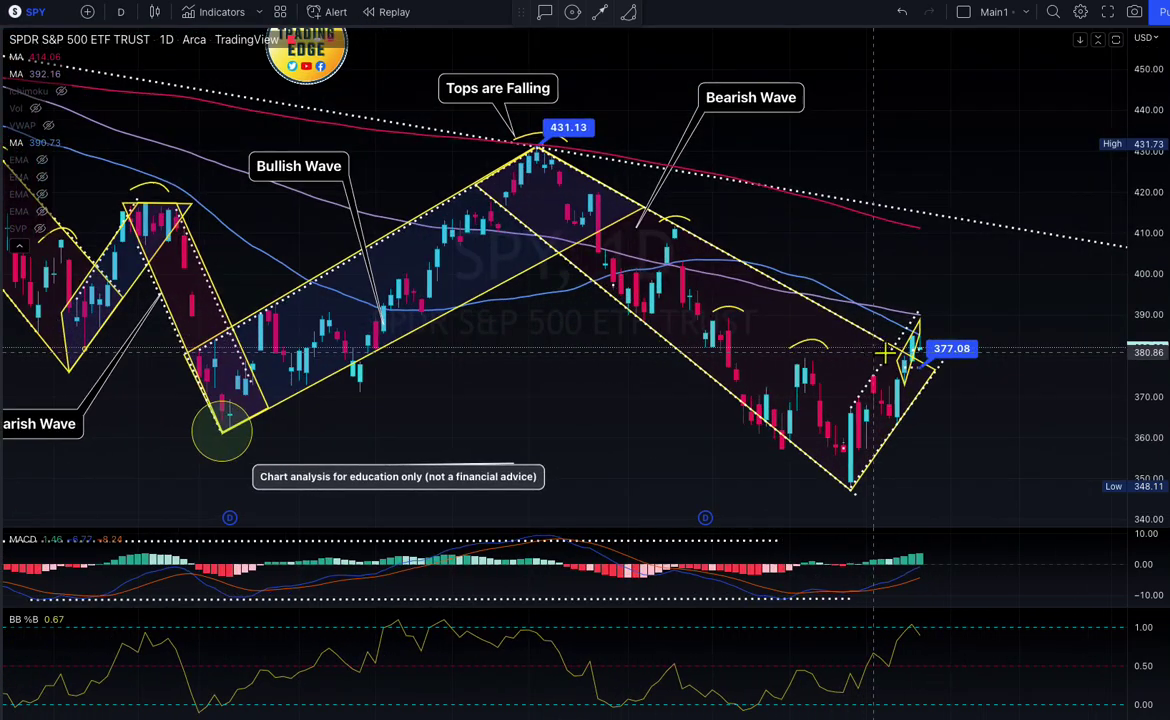
scroll(710, 300, "down", 4)
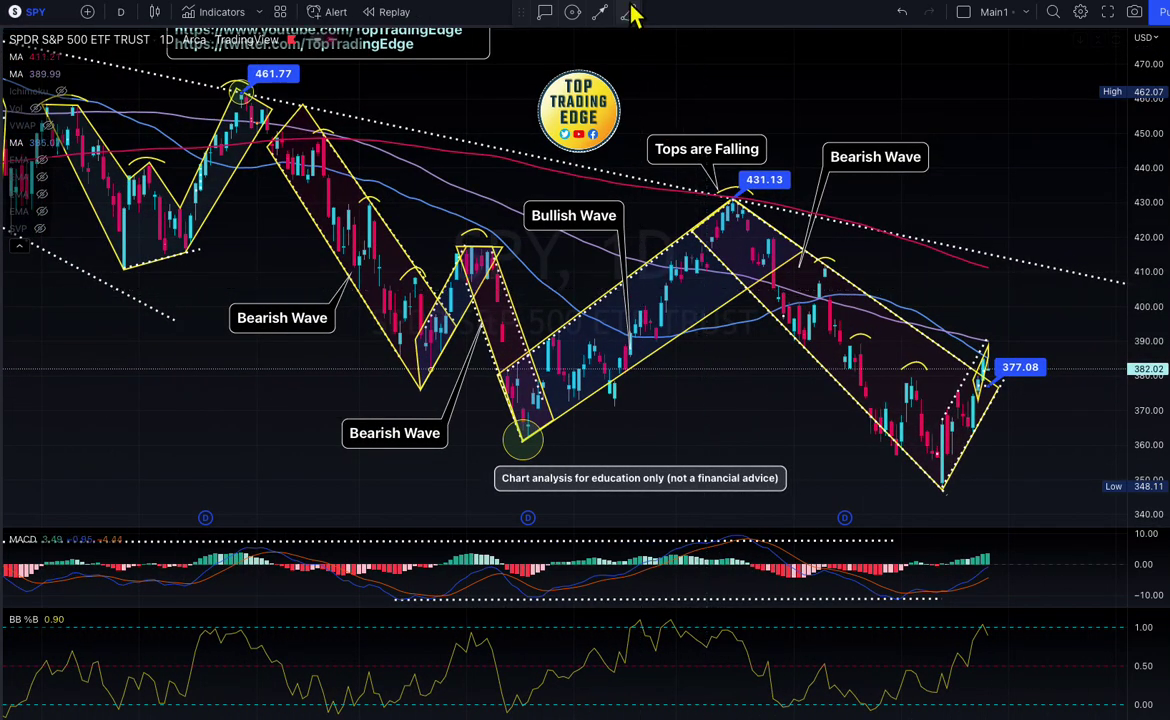
mouse_move(645, 8)
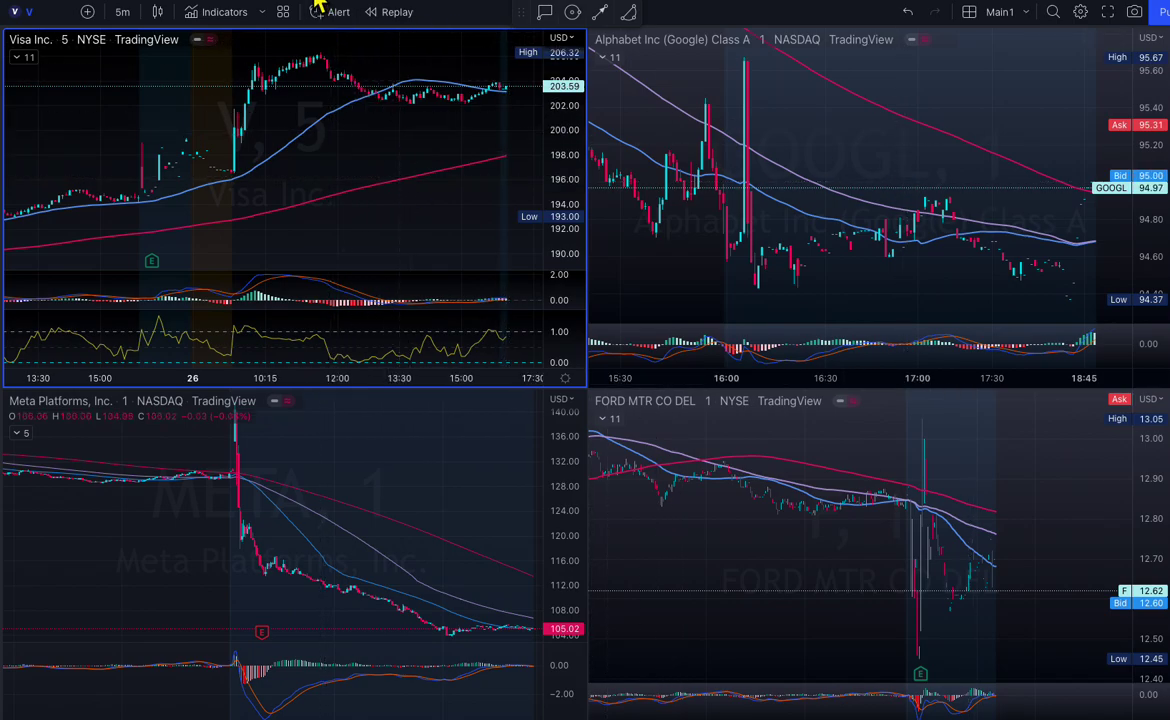
Step: Return to the SPY tab and zoom into the latest daily bars near the 377.08 wedge
mouse_move(317, 5)
left_click(306, 6)
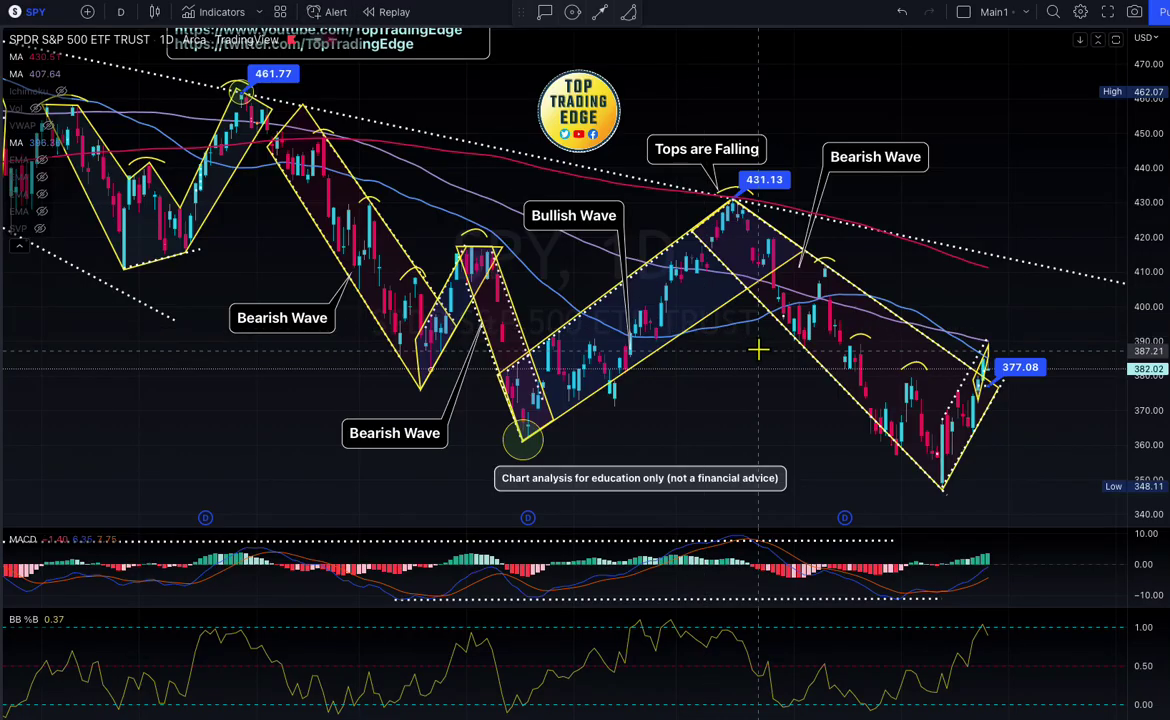
scroll(838, 375, "up", 6)
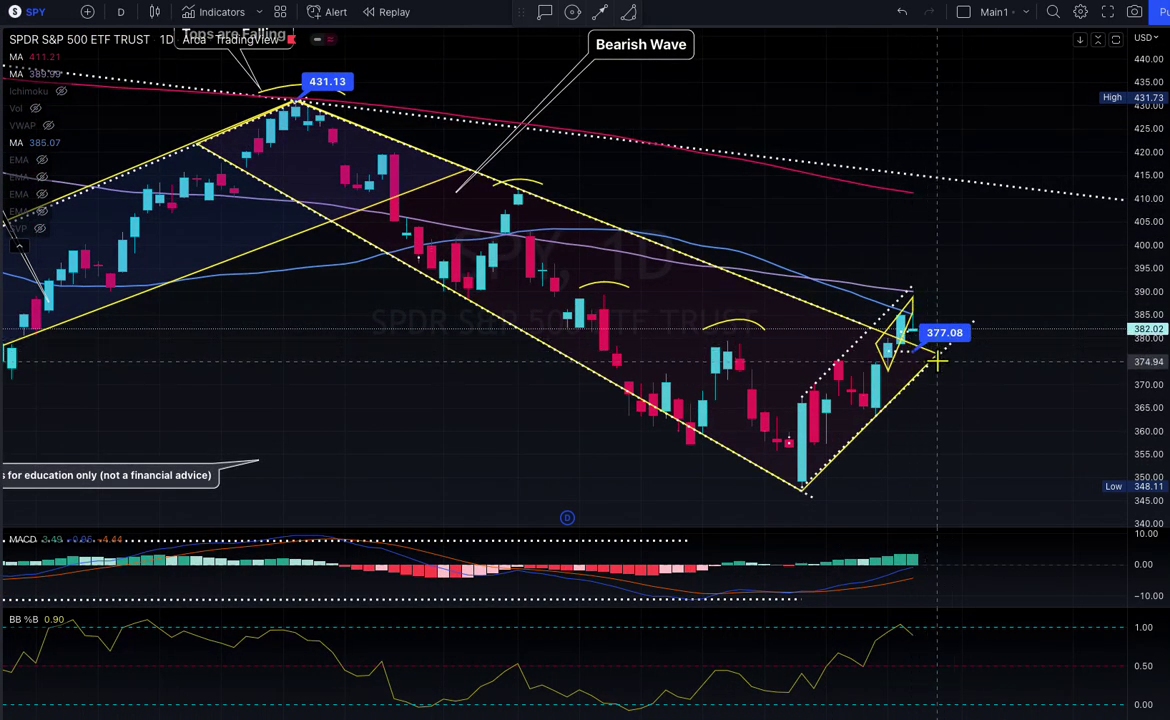
scroll(940, 355, "up", 2)
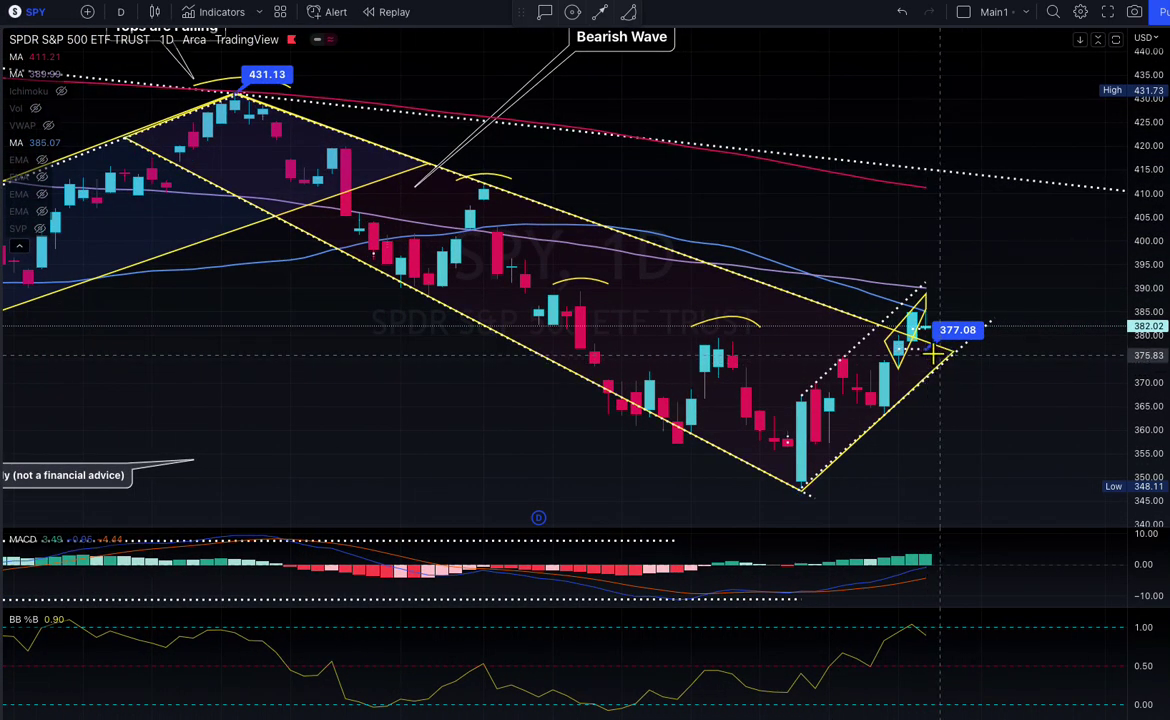